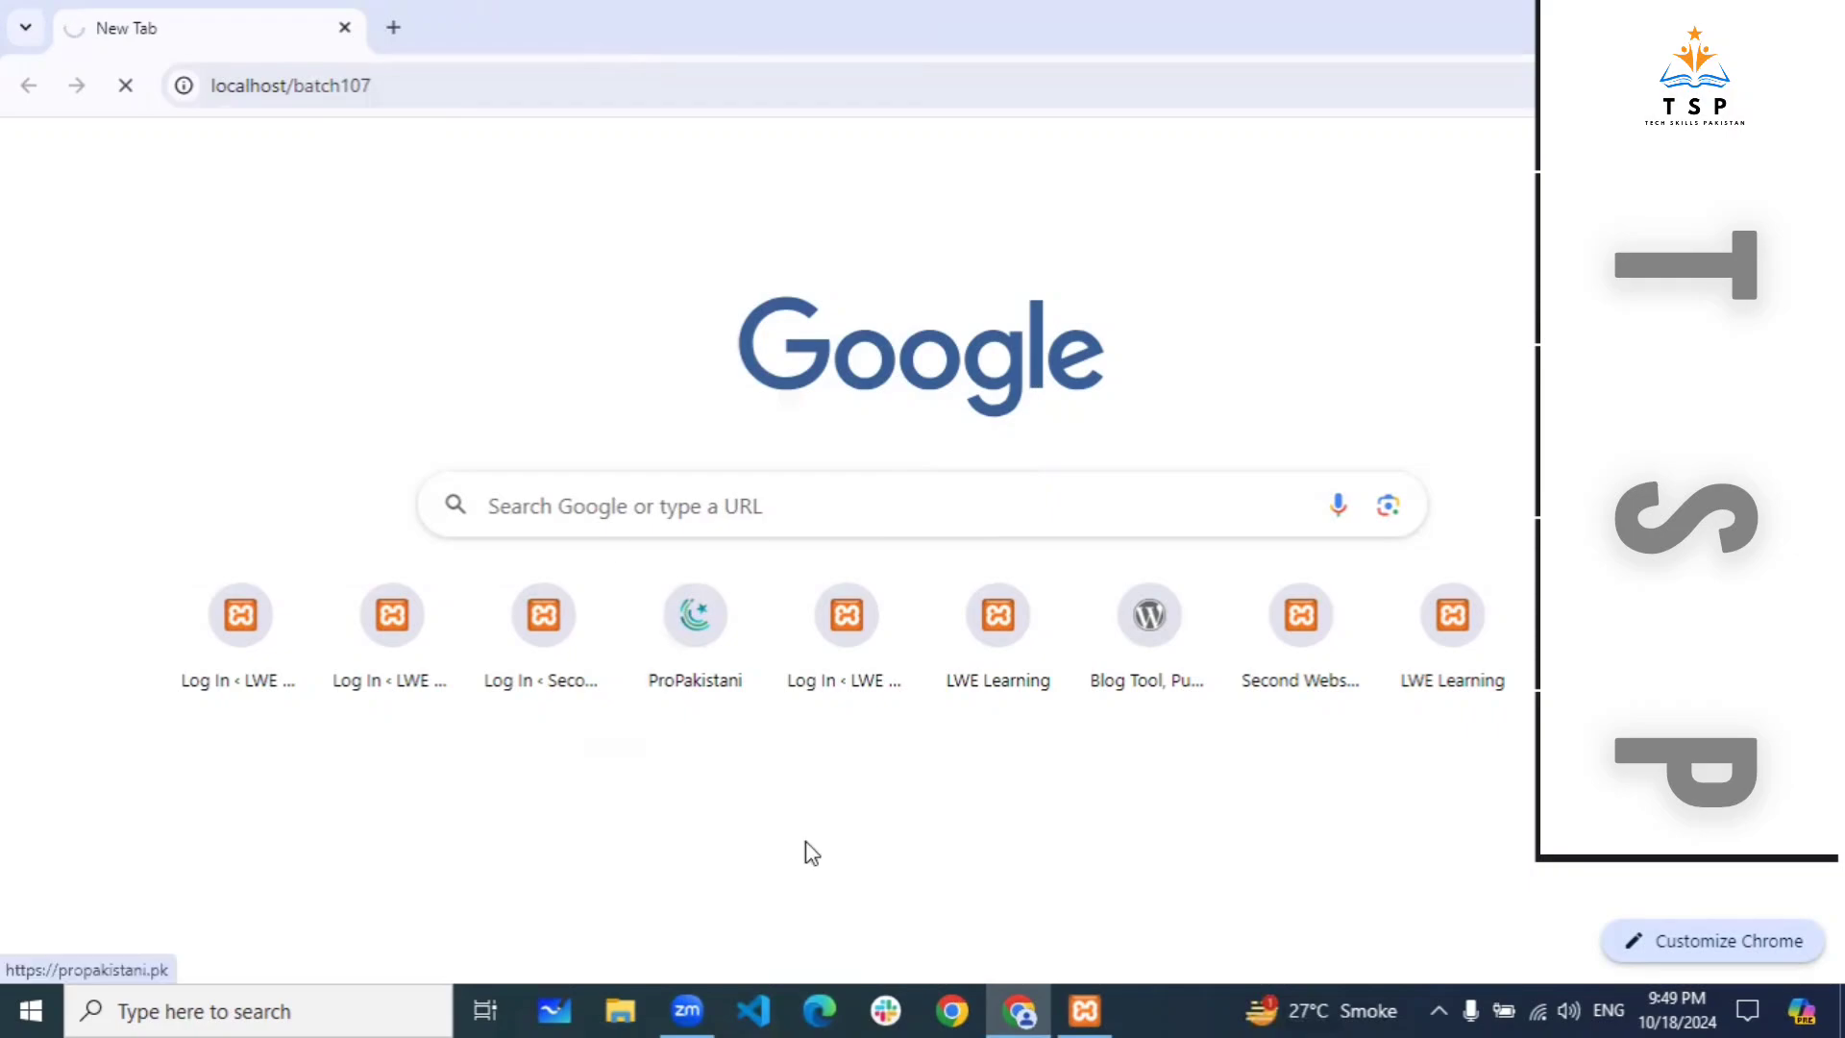
Open localhost/batch107/wp-admin in a new browser tab and log in to WordPress with the prefilled credentials.
{"action": "left_click", "coordinate": [789, 67]}
{"action": "key", "text": "ctrl+c"}
{"action": "key", "text": "ctrl+t"}
{"action": "key", "text": "ctrl+v"}
{"action": "type", "text": "/wp-admin"}
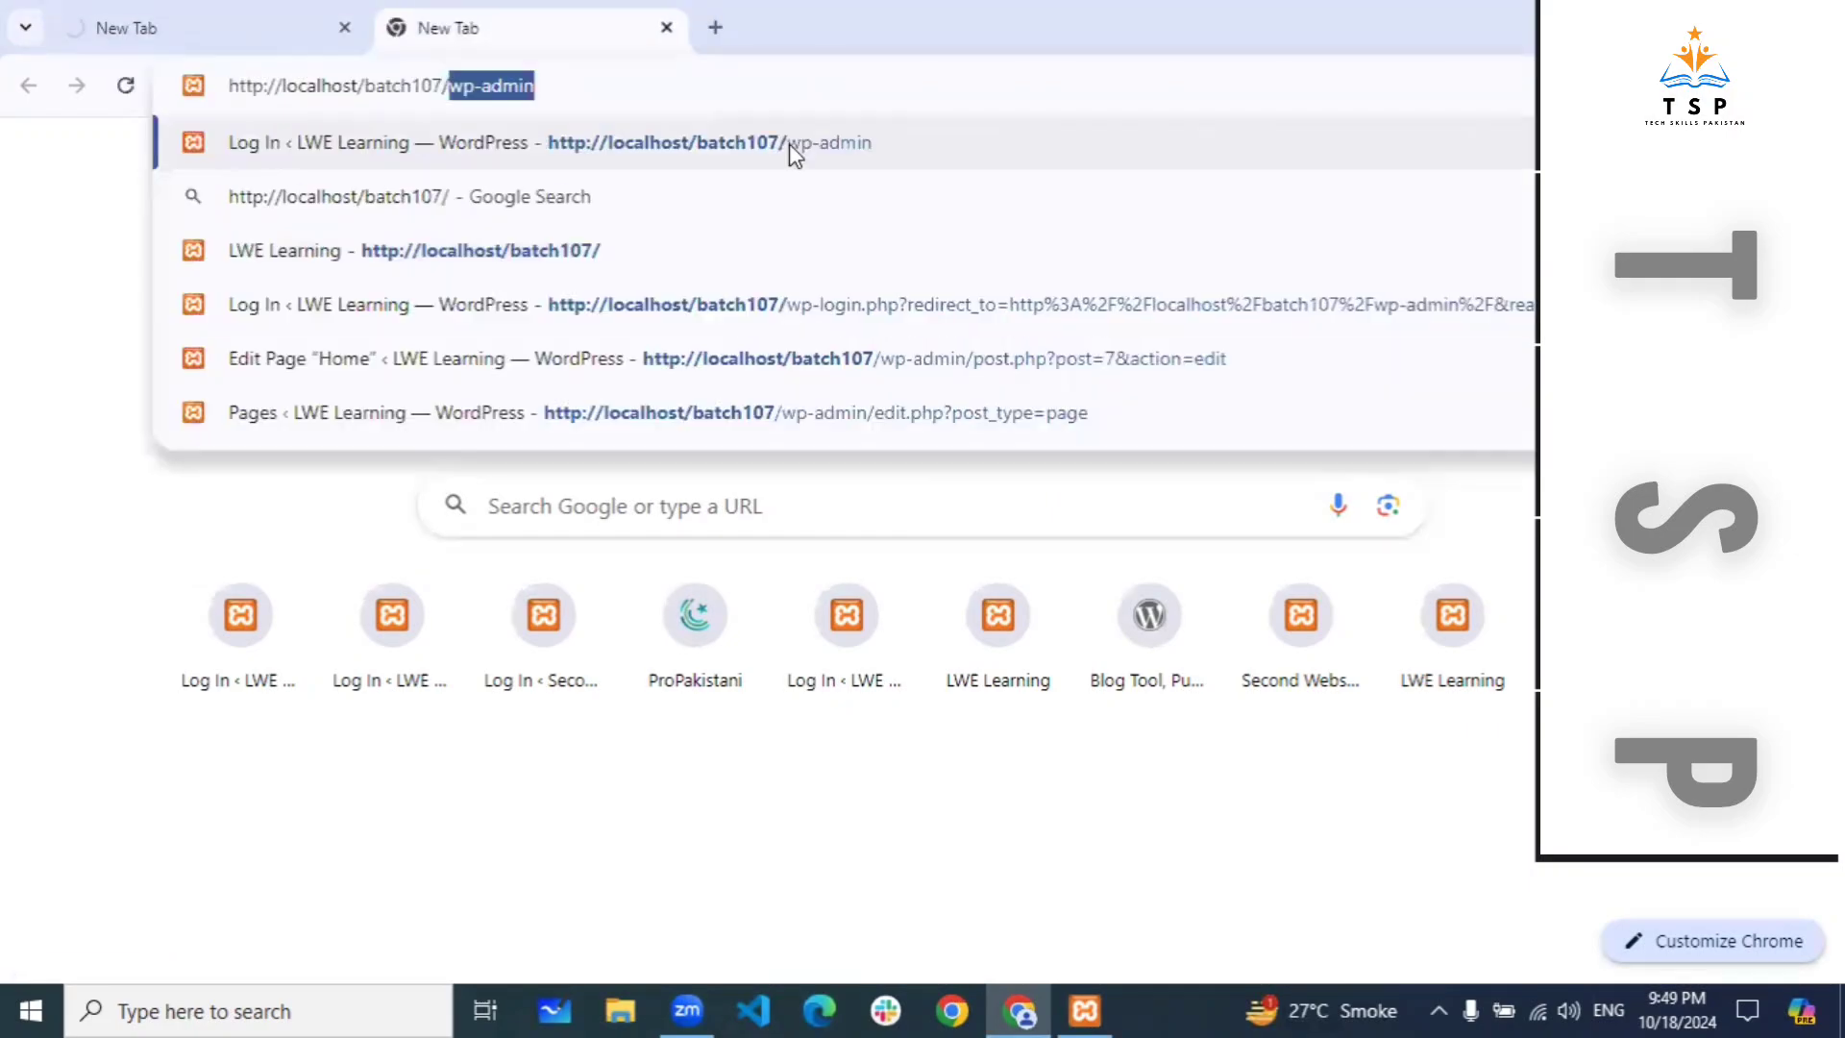
{"action": "key", "text": "Return"}
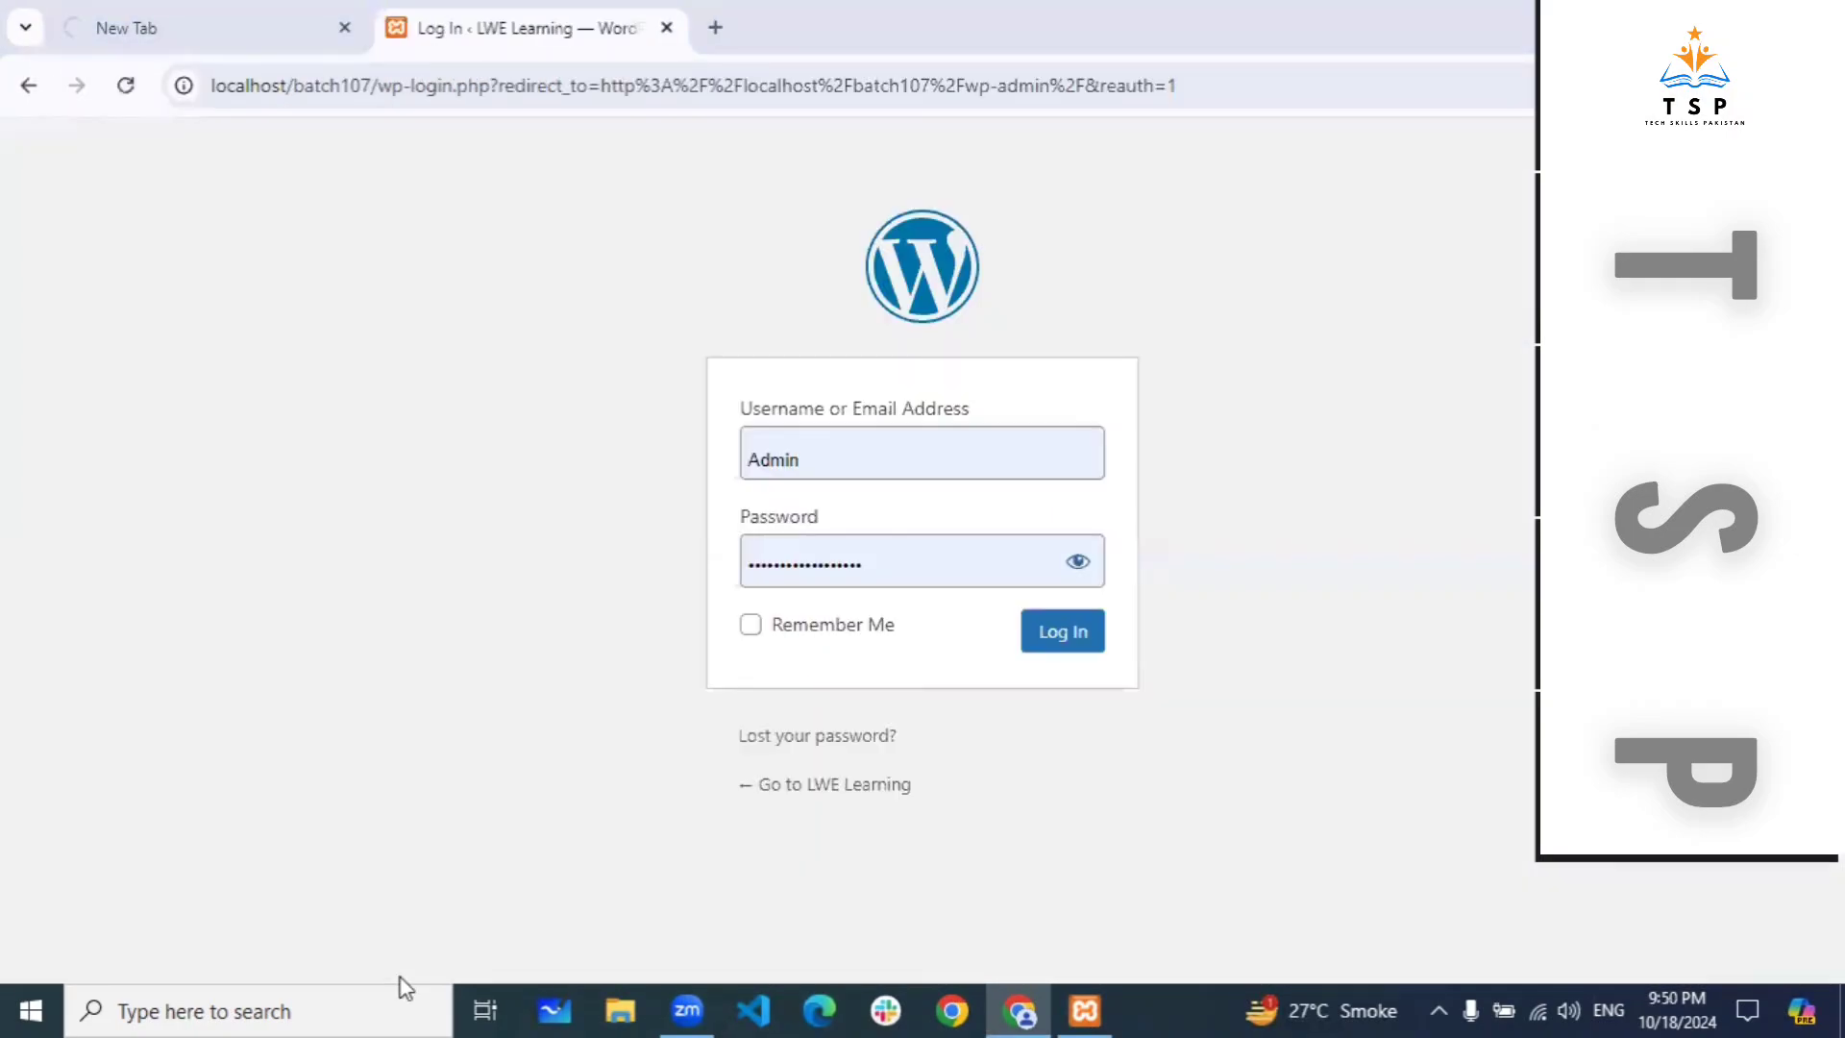
{"action": "left_click", "coordinate": [1078, 639]}
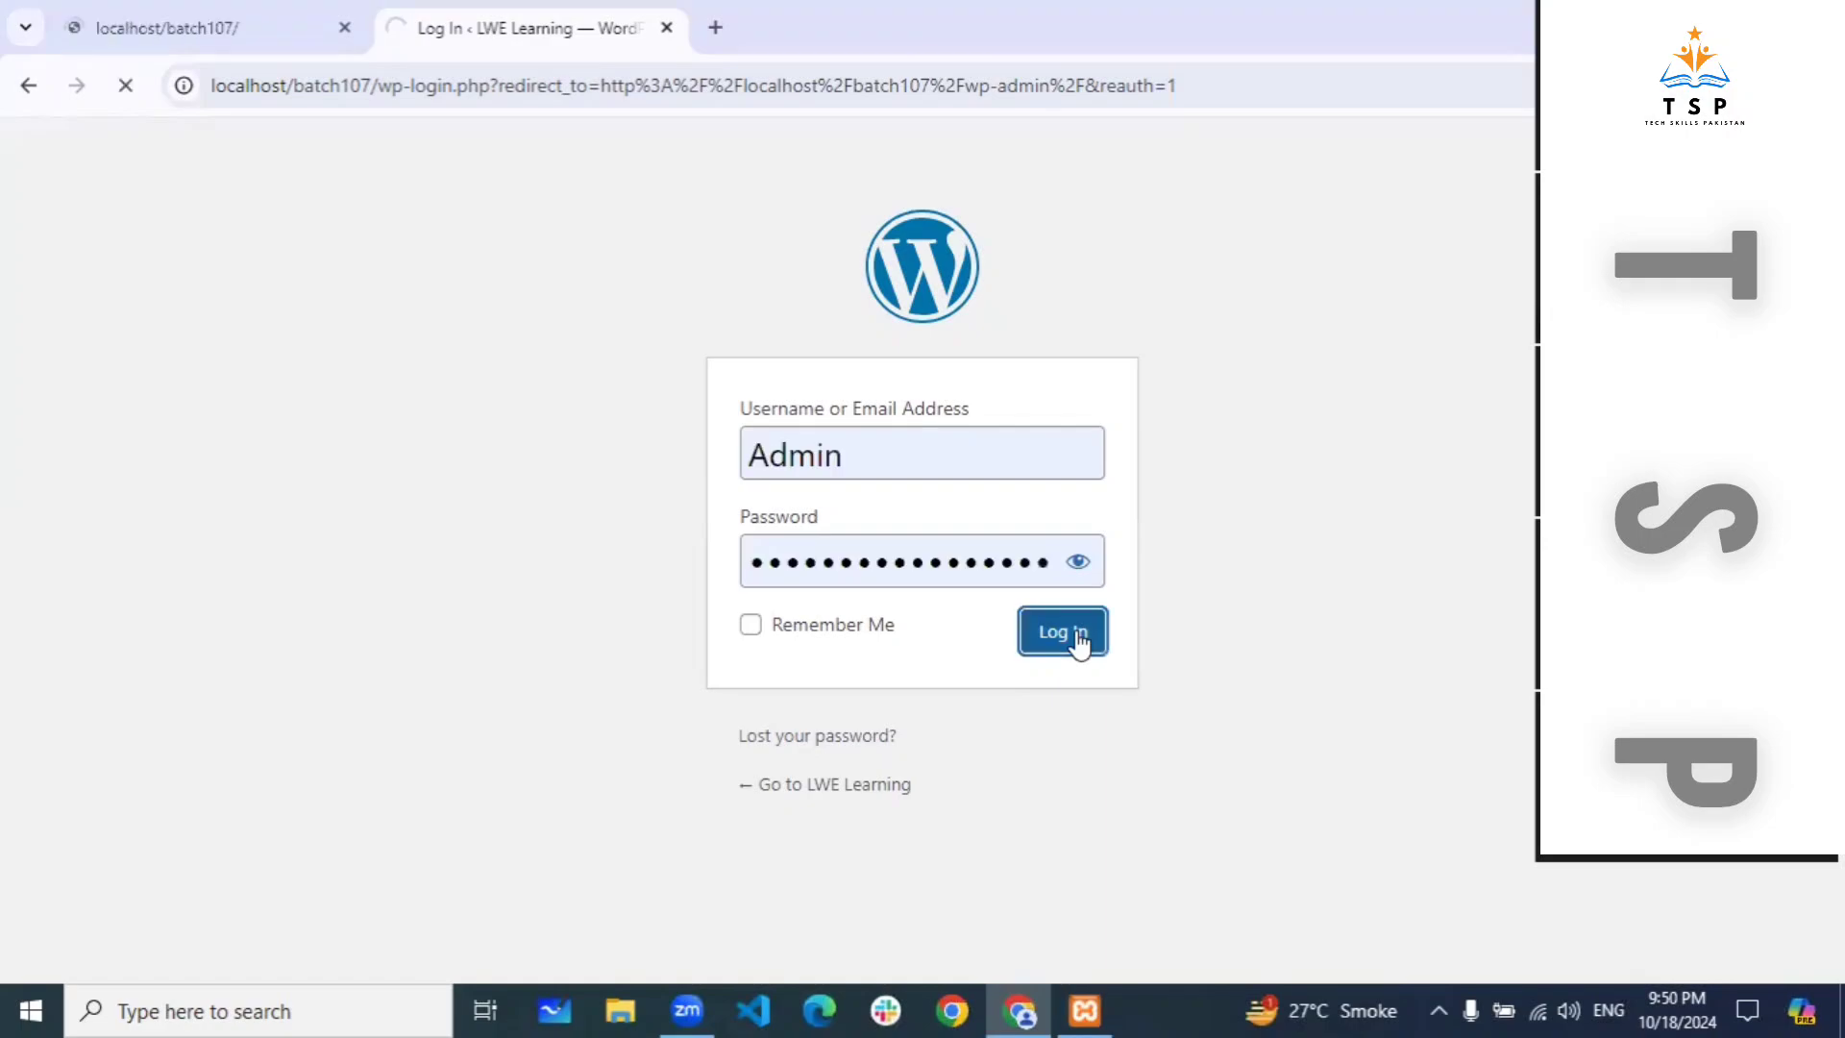
{"action": "left_click", "coordinate": [688, 847]}
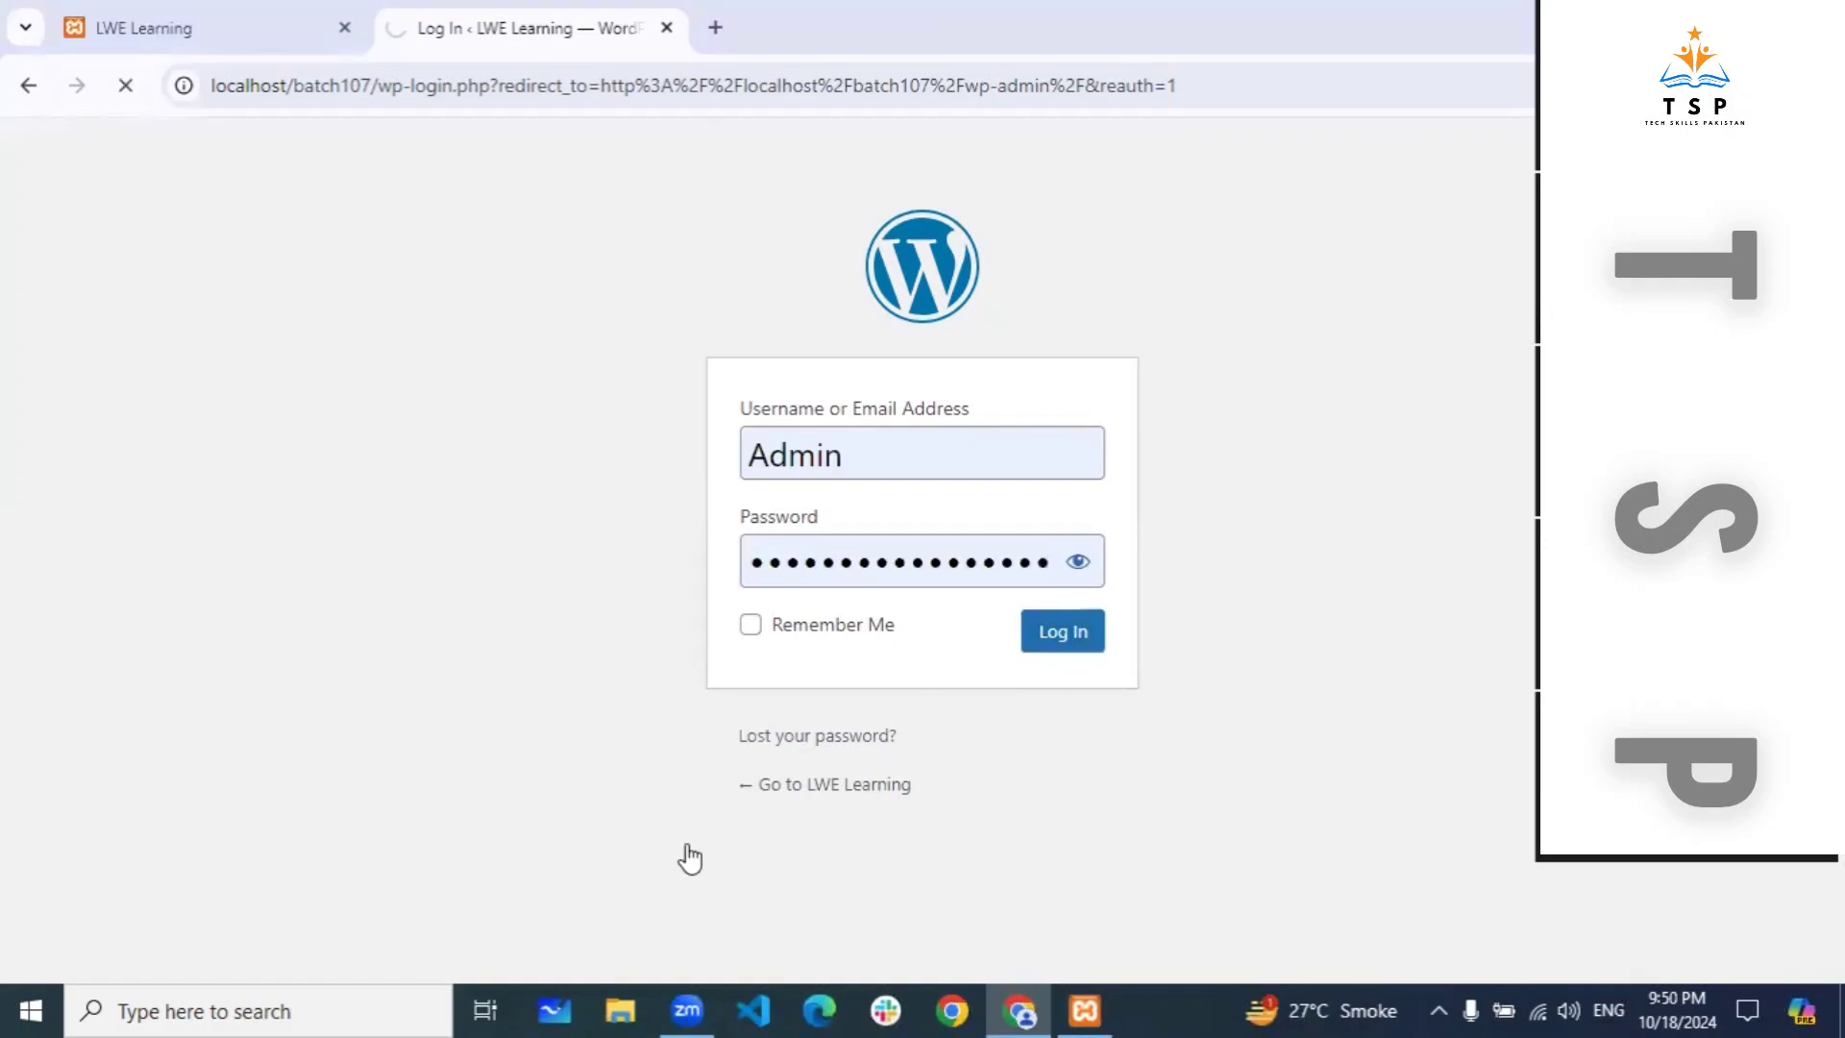
Look at the site's front page, then open the Home page from the Pages list in Elementor in a new tab.
{"action": "key", "text": "ctrl+Tab"}
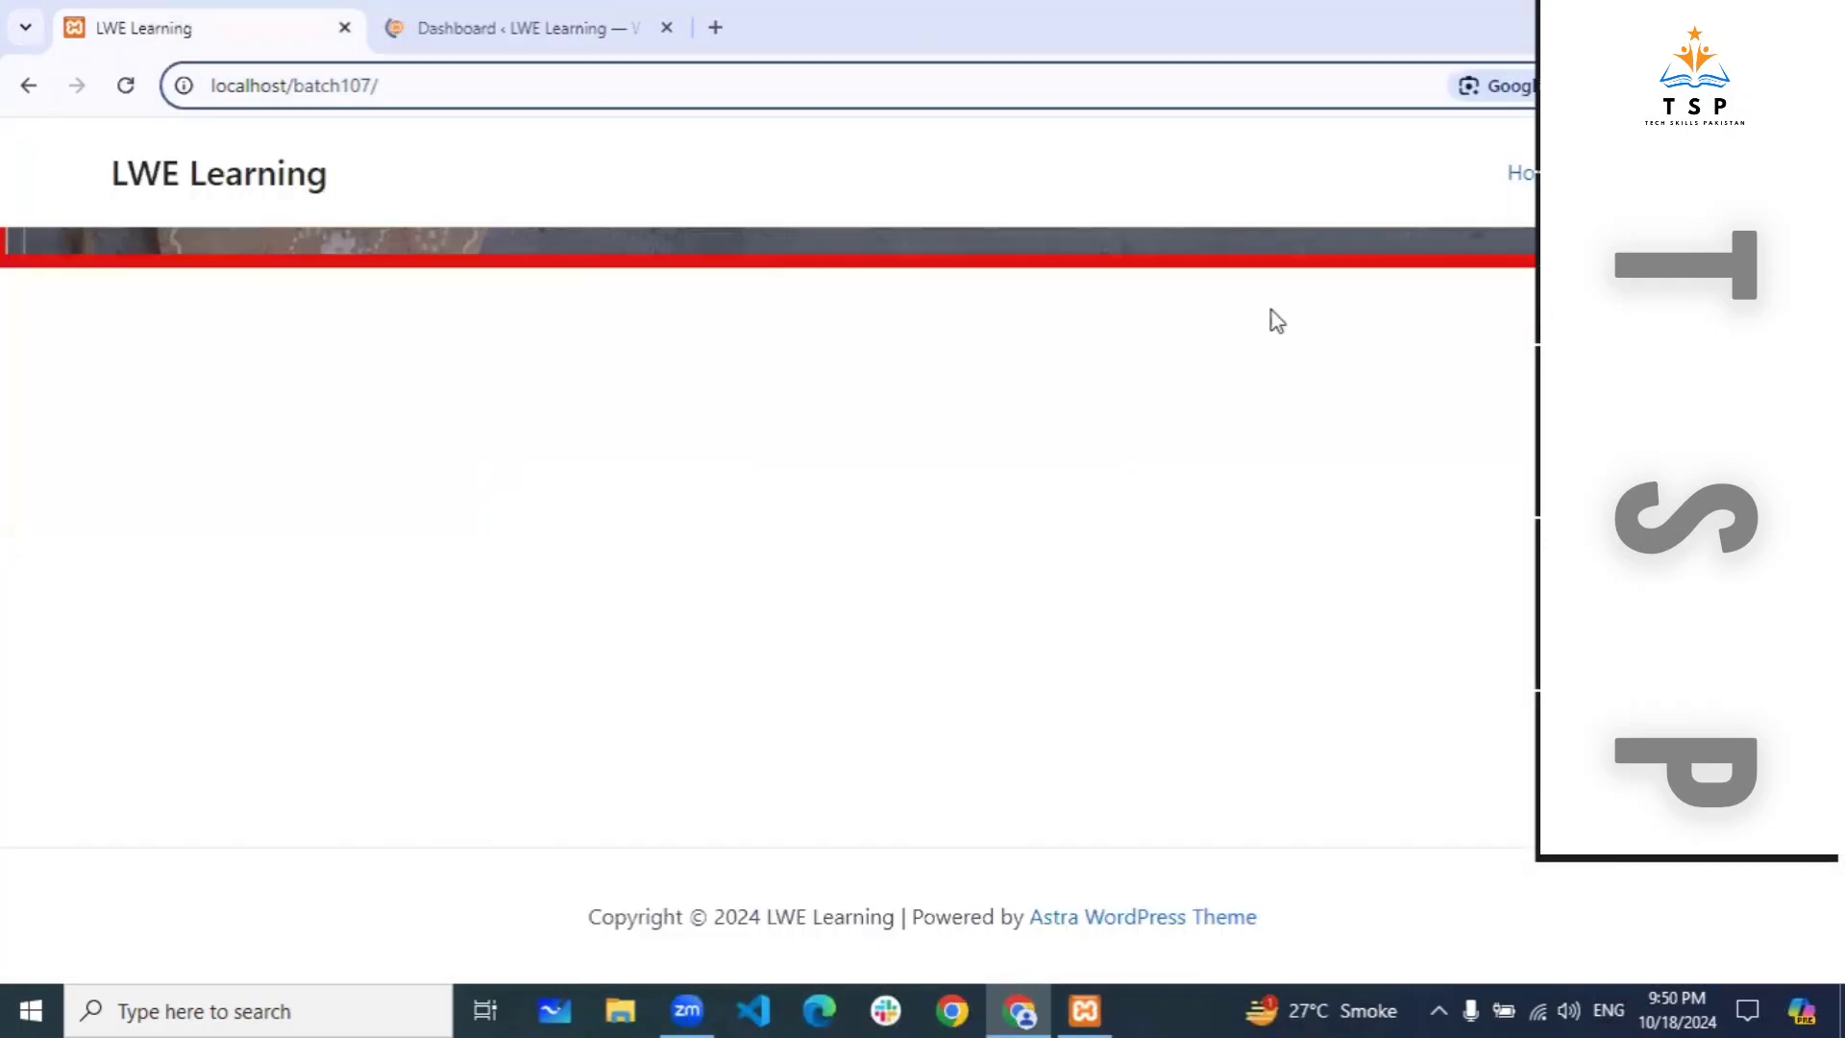
{"action": "left_click", "coordinate": [425, 13]}
{"action": "left_click", "coordinate": [274, 452]}
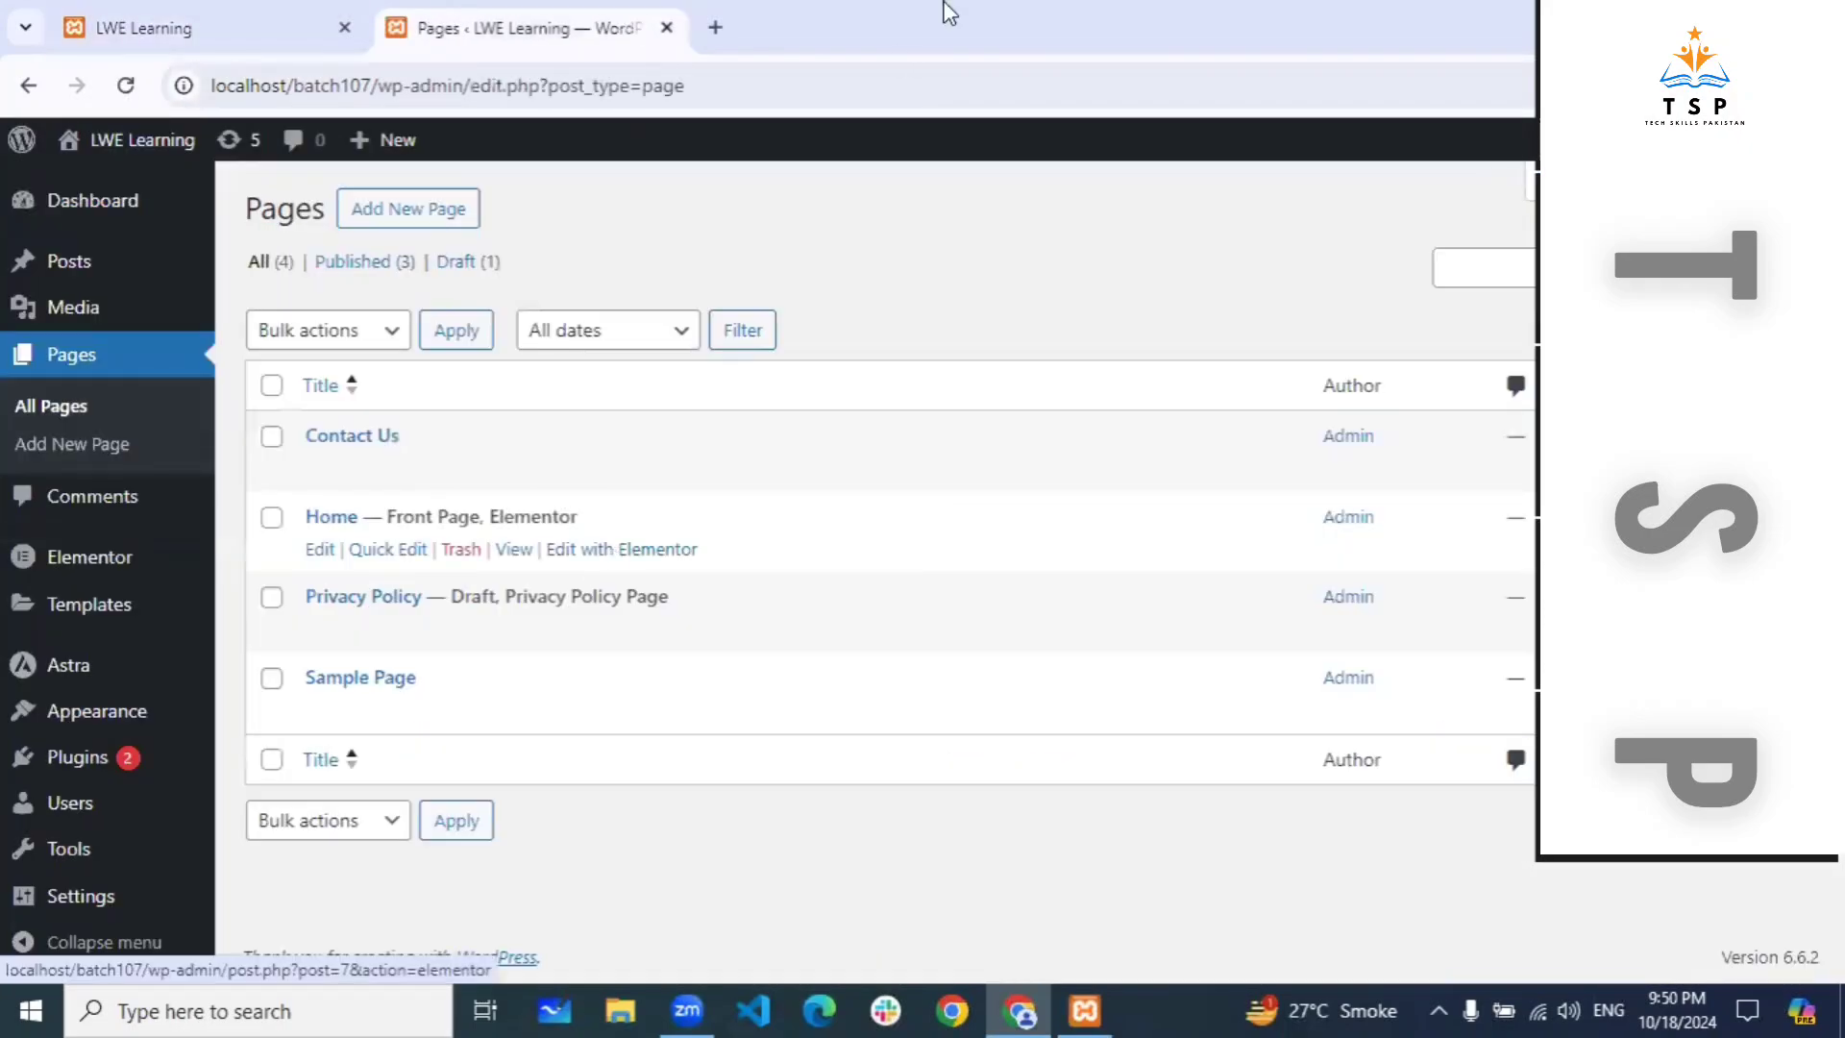
{"action": "left_click", "coordinate": [618, 549], "text": "ctrl"}
{"action": "left_click", "coordinate": [947, 13]}
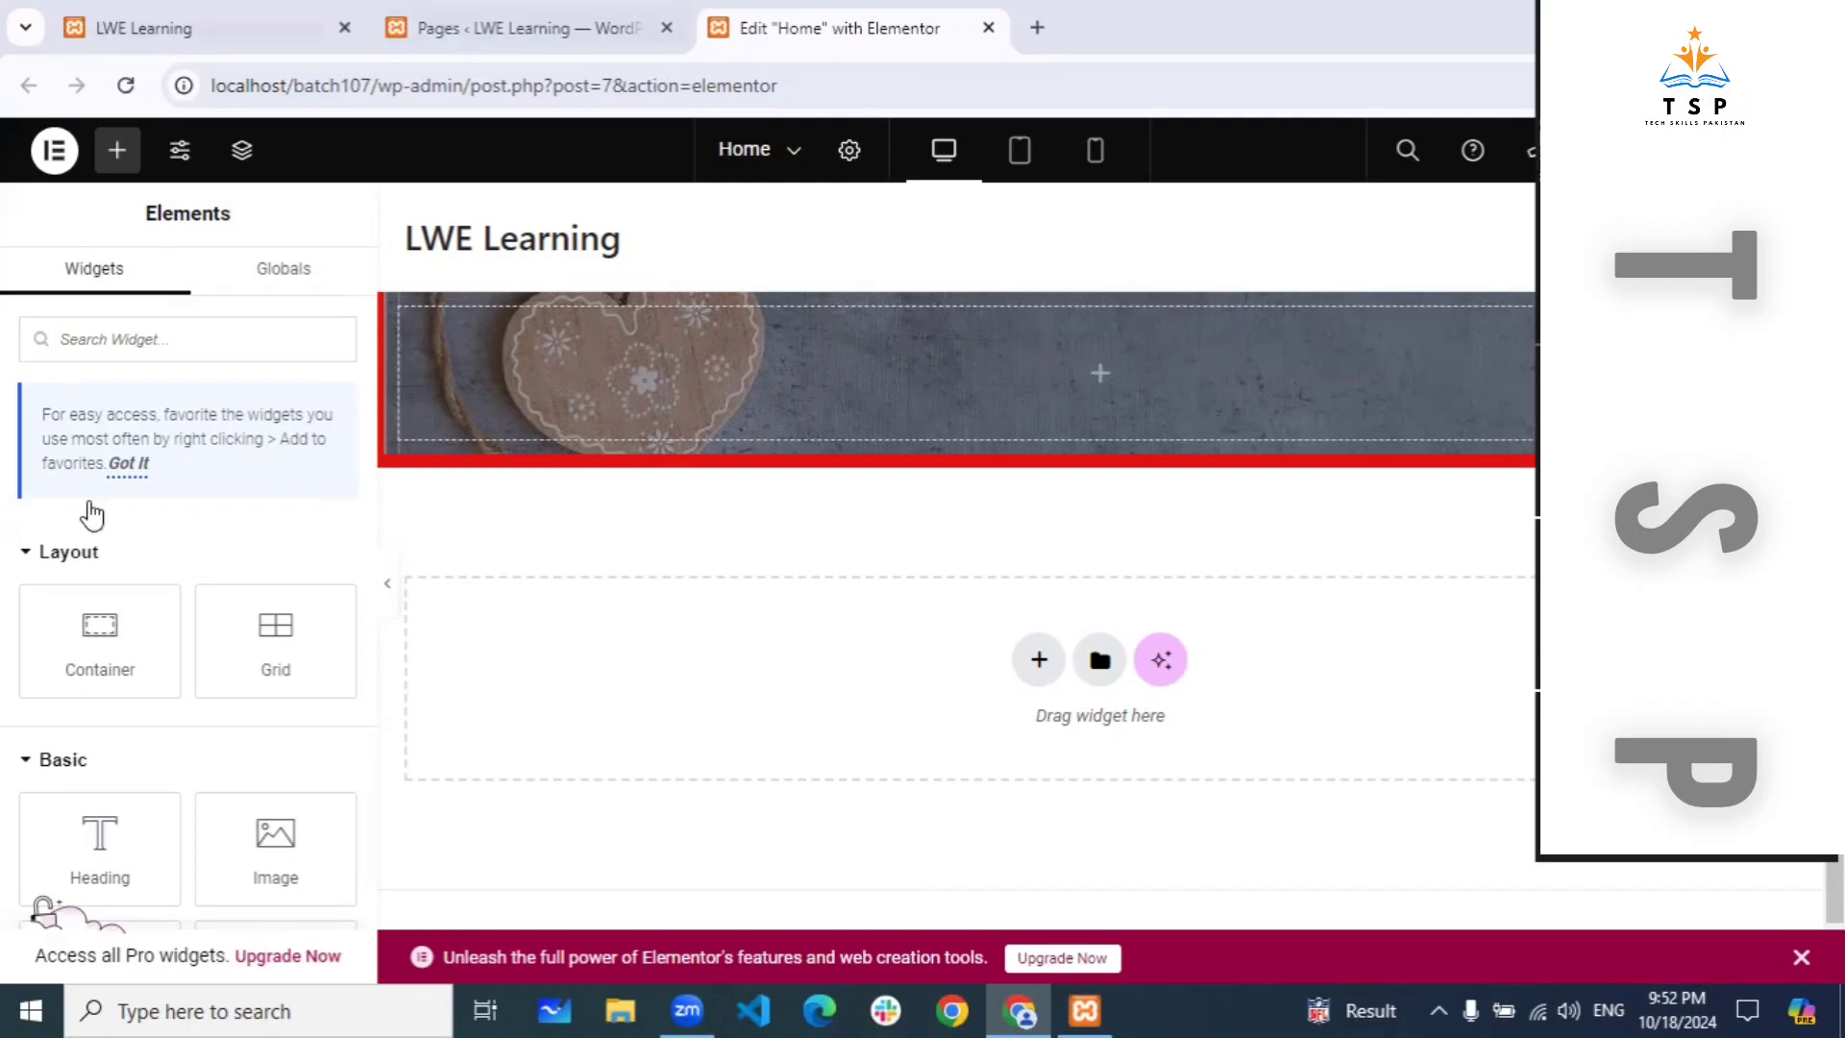
Start the update of the Elementor plugin from the site's installed plugins.
{"action": "key", "text": "ctrl+shift+Tab"}
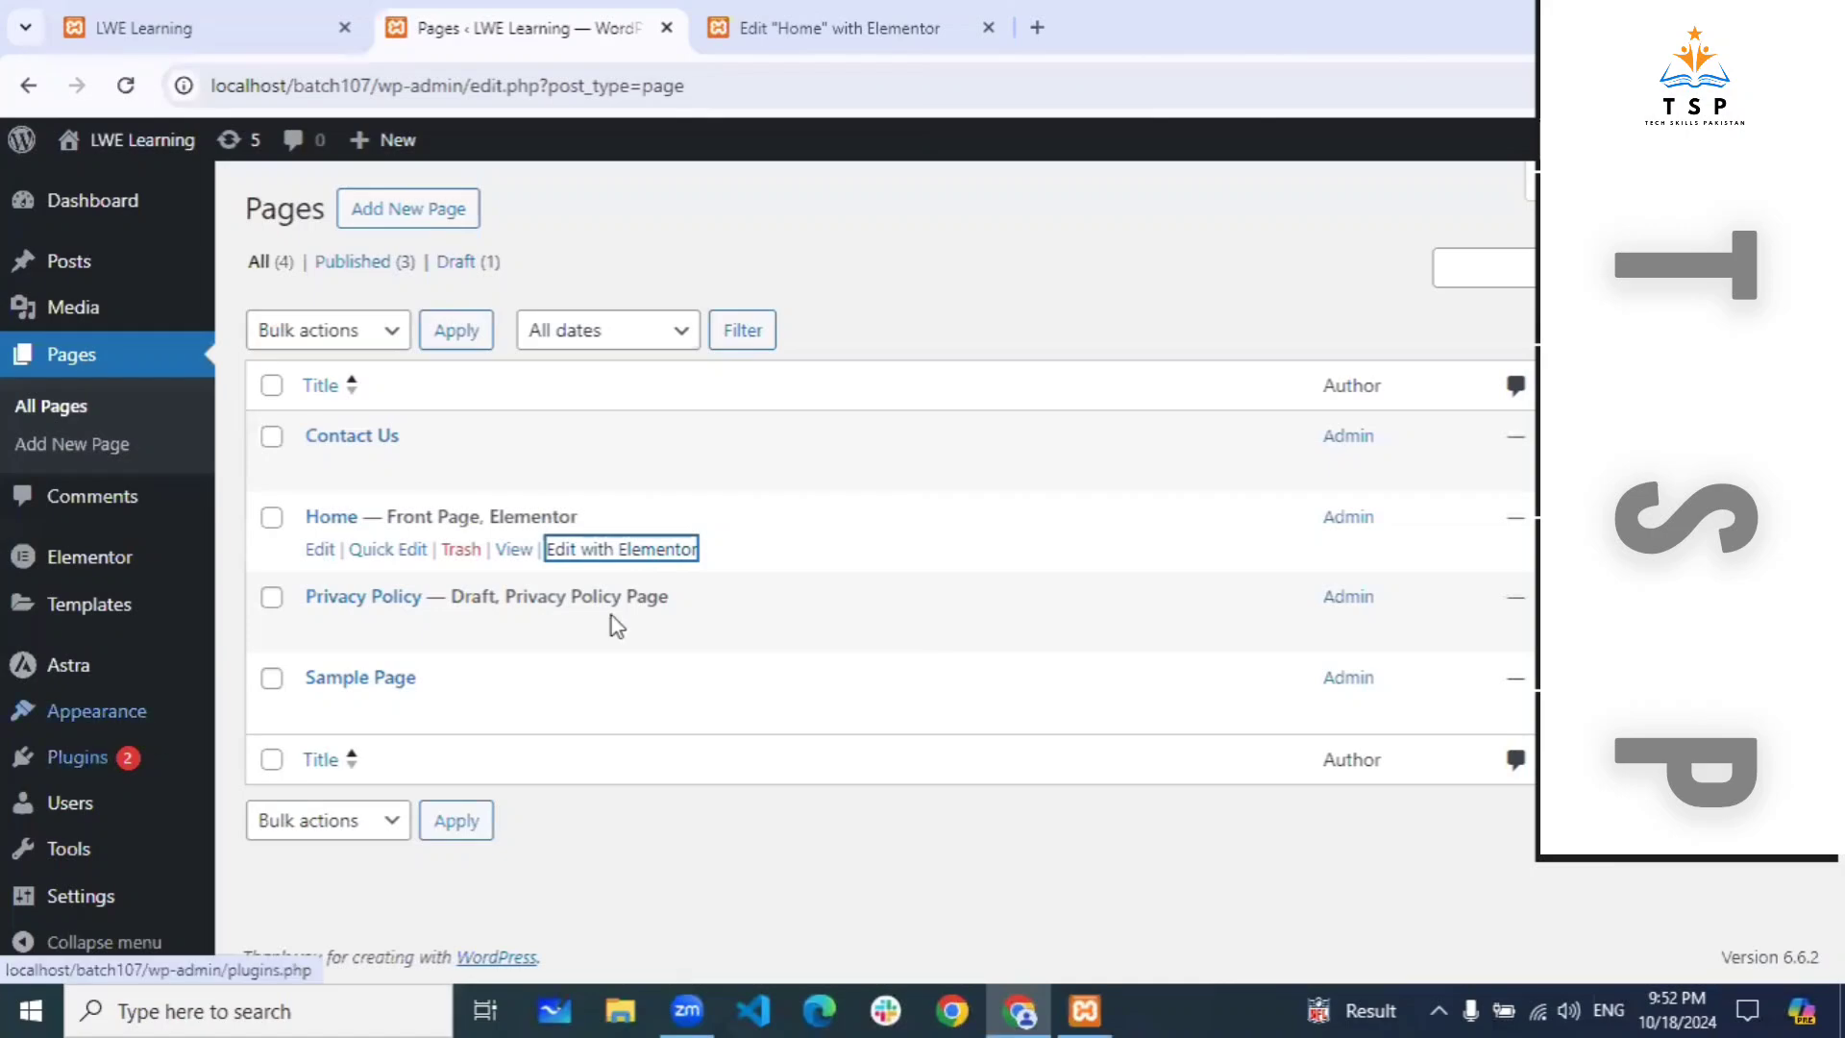
{"action": "scroll", "coordinate": [454, 653], "scroll_direction": "down", "scroll_amount": 3}
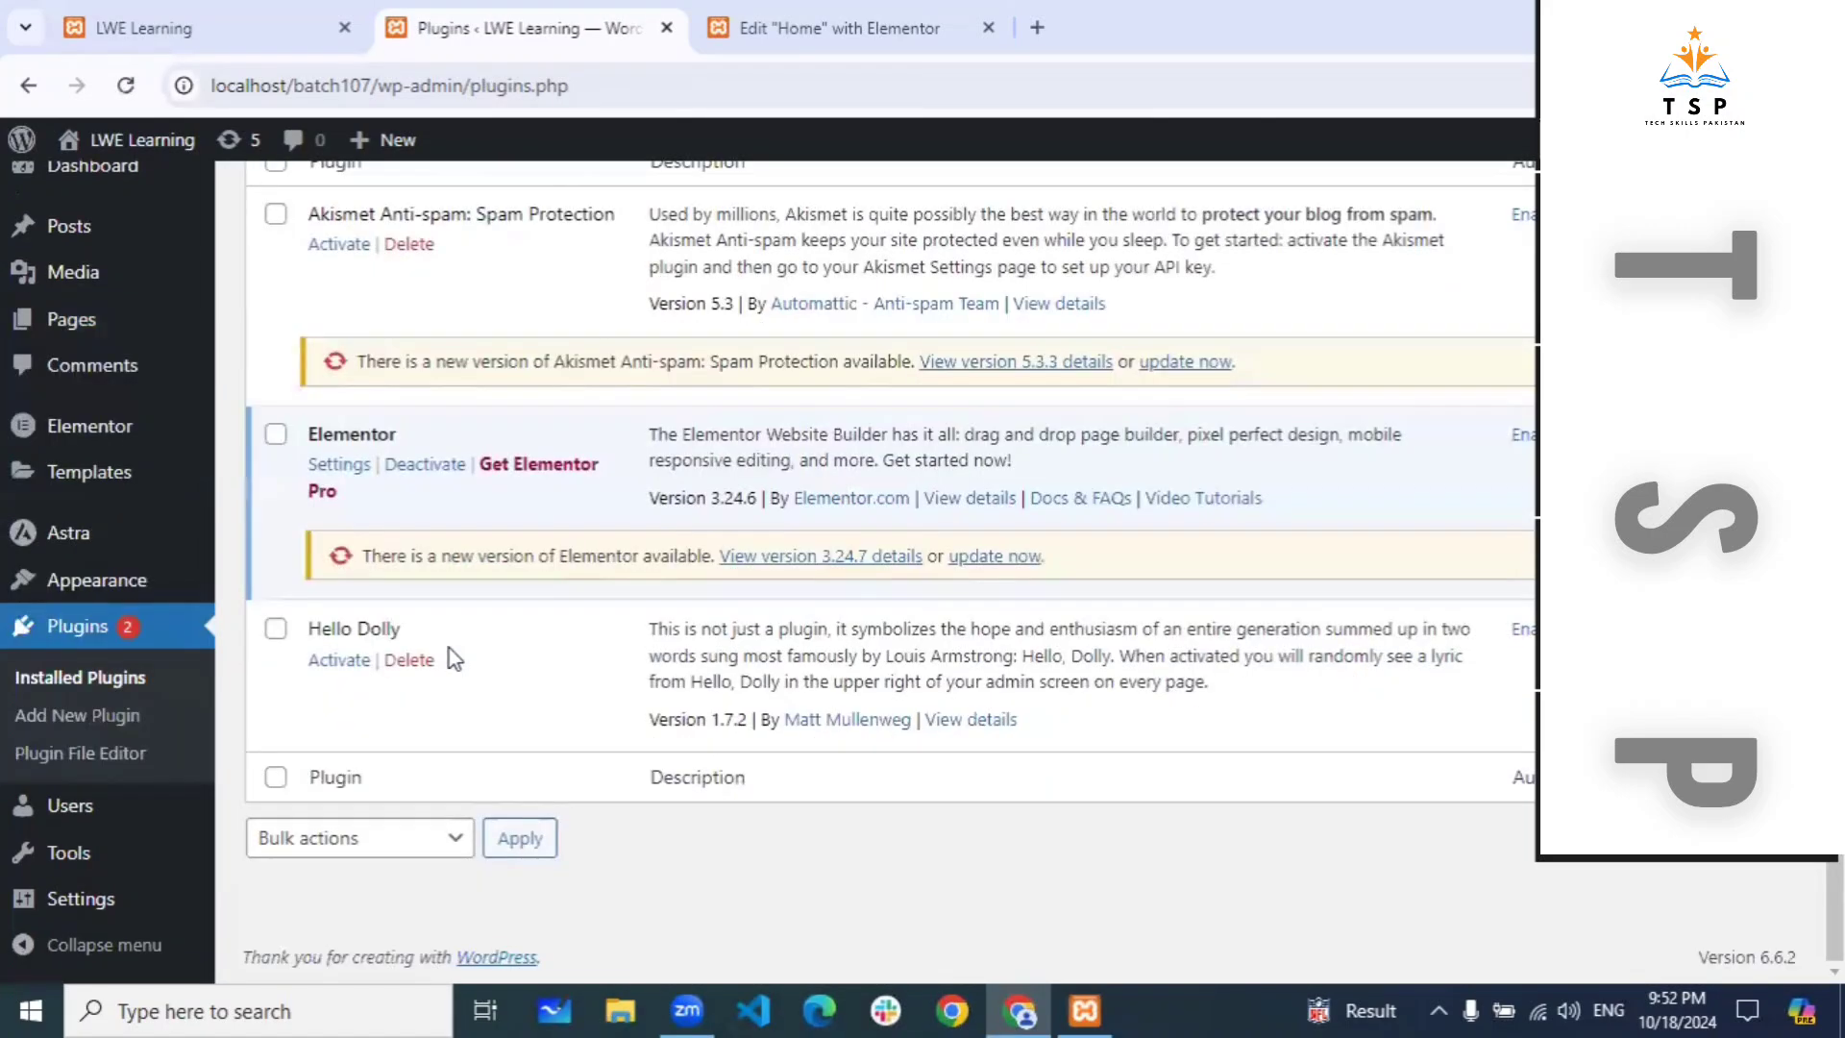
{"action": "left_click", "coordinate": [1010, 557]}
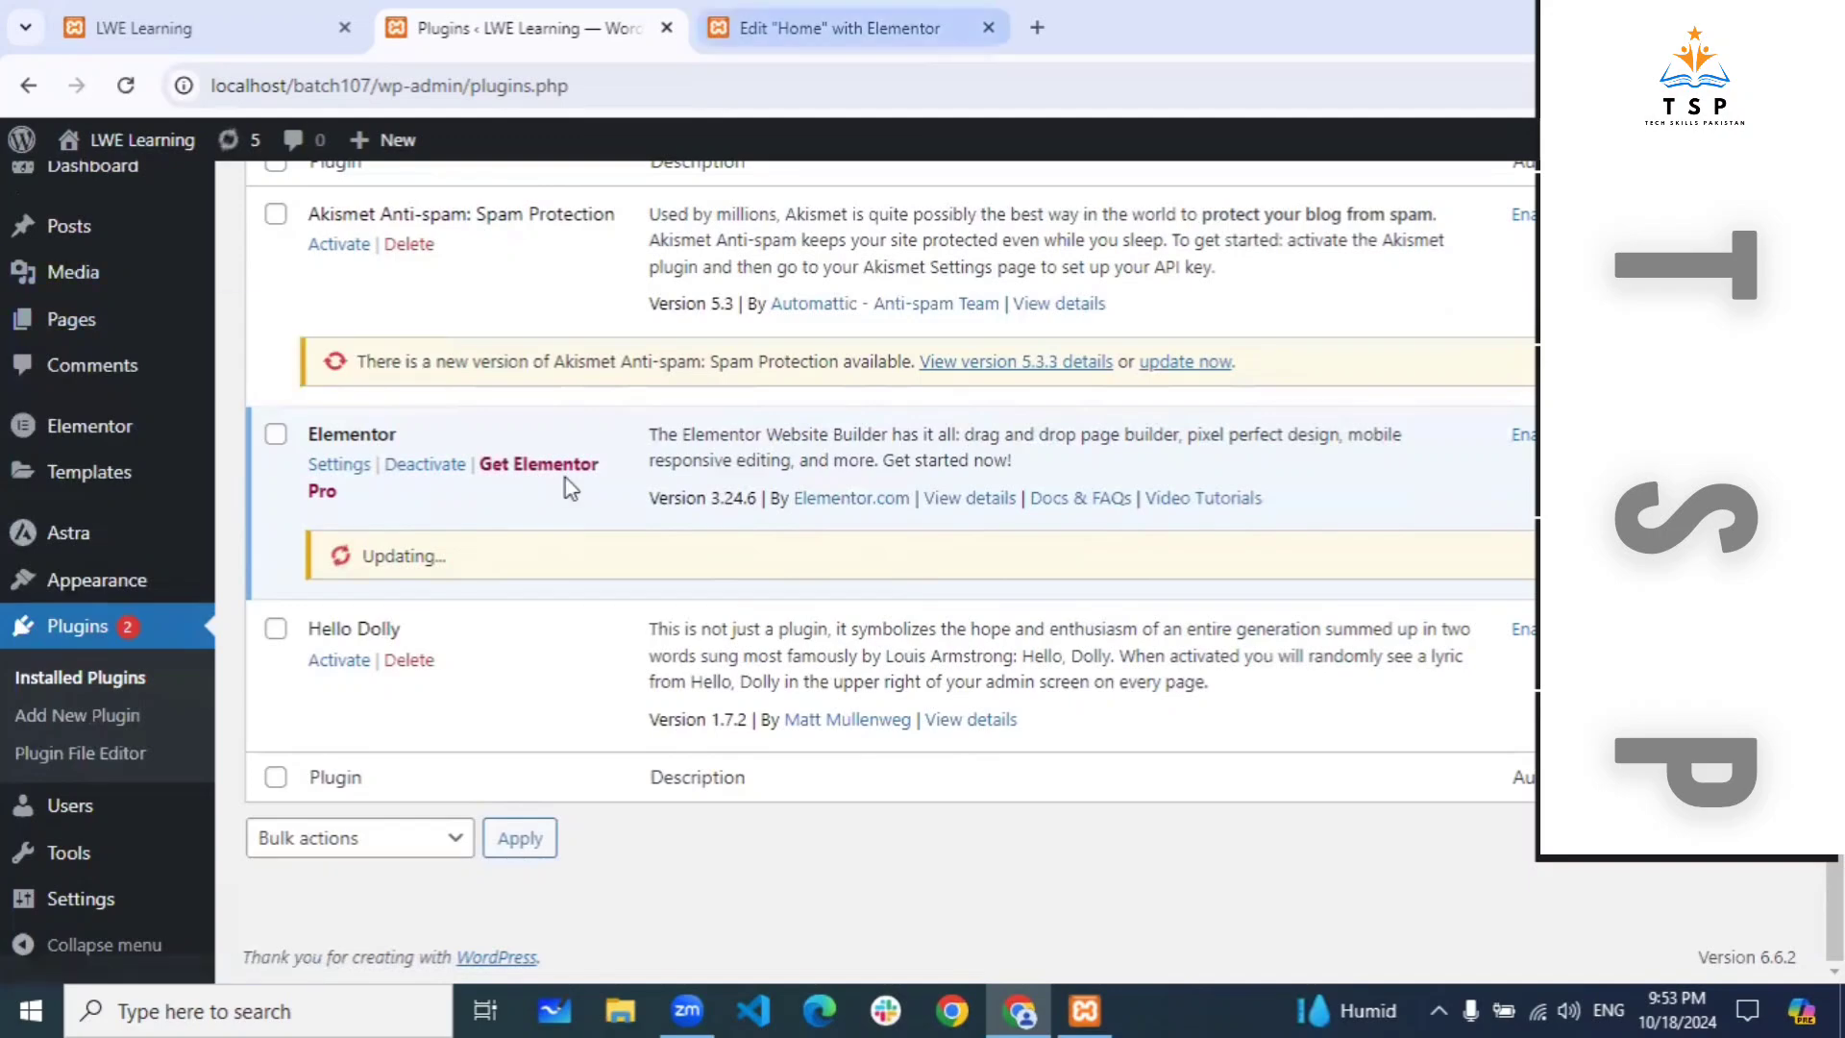
Return to the Home page in the Elementor editor and set the hero container's border type to None.
{"action": "key", "text": "ctrl+Tab"}
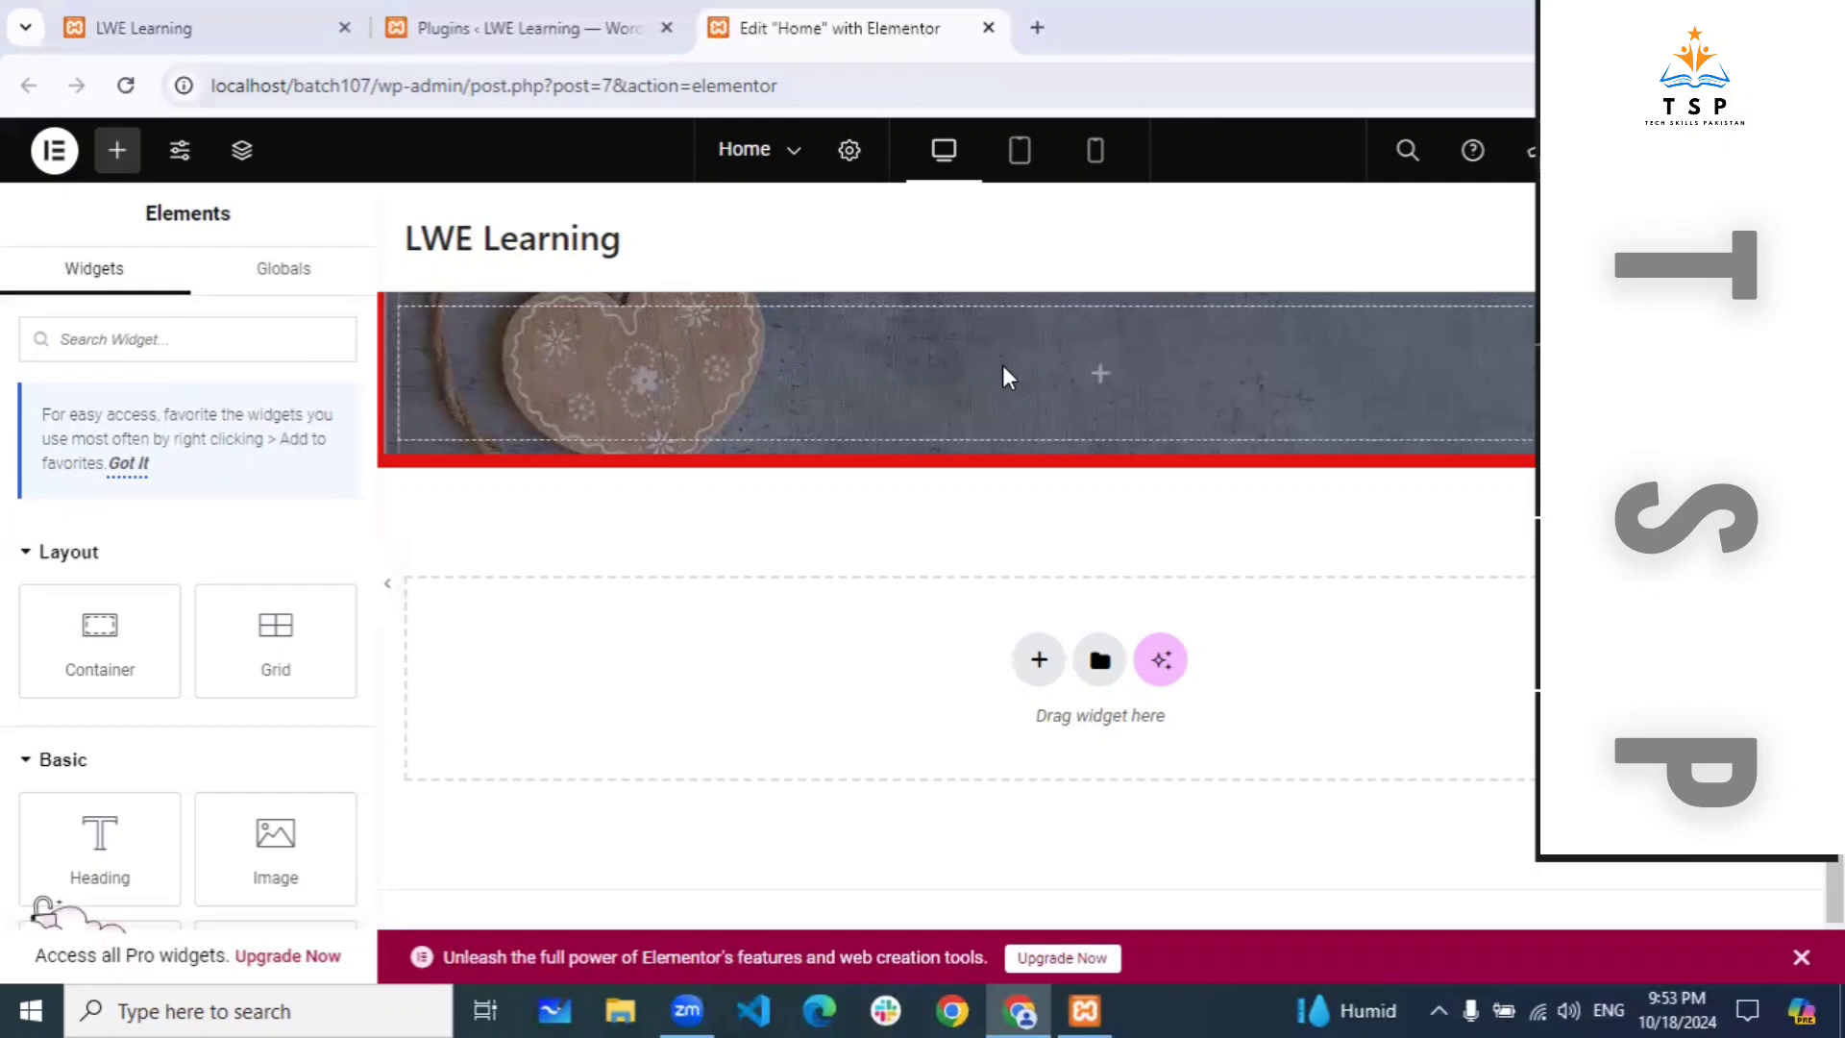
{"action": "mouse_move", "coordinate": [955, 371]}
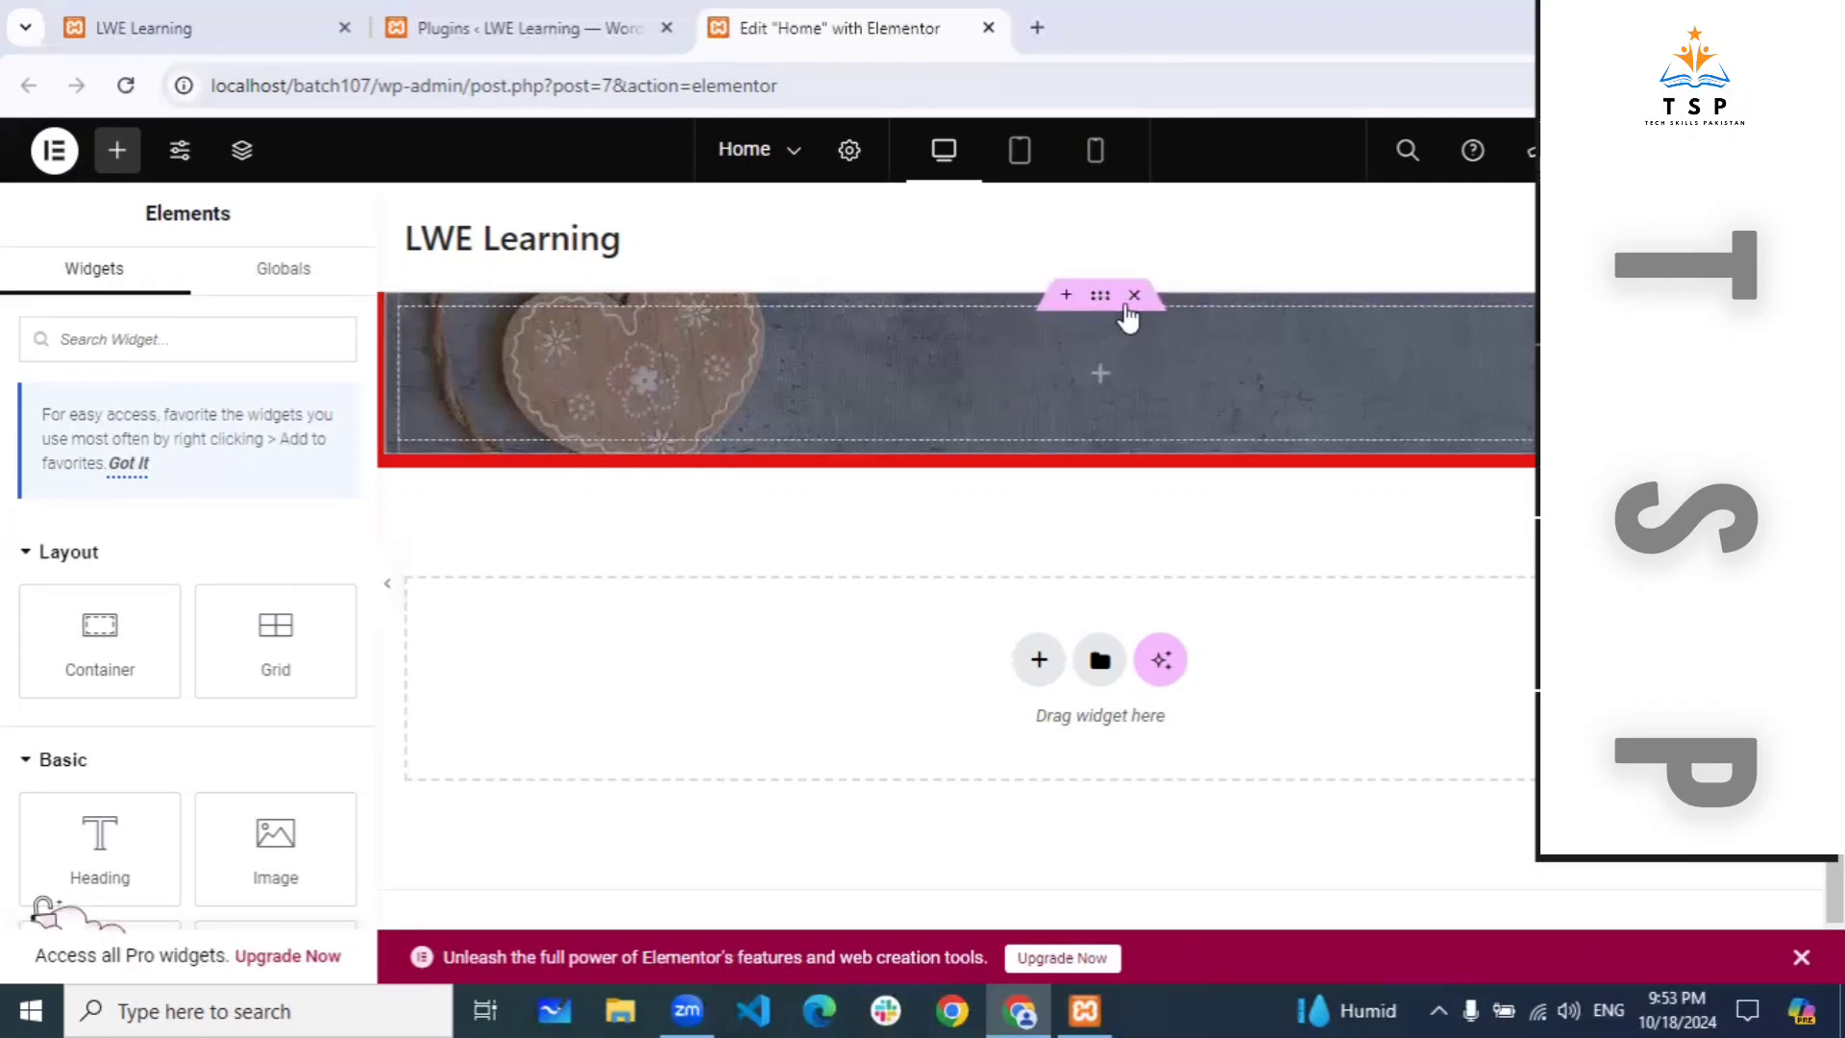
{"action": "left_click", "coordinate": [1100, 296]}
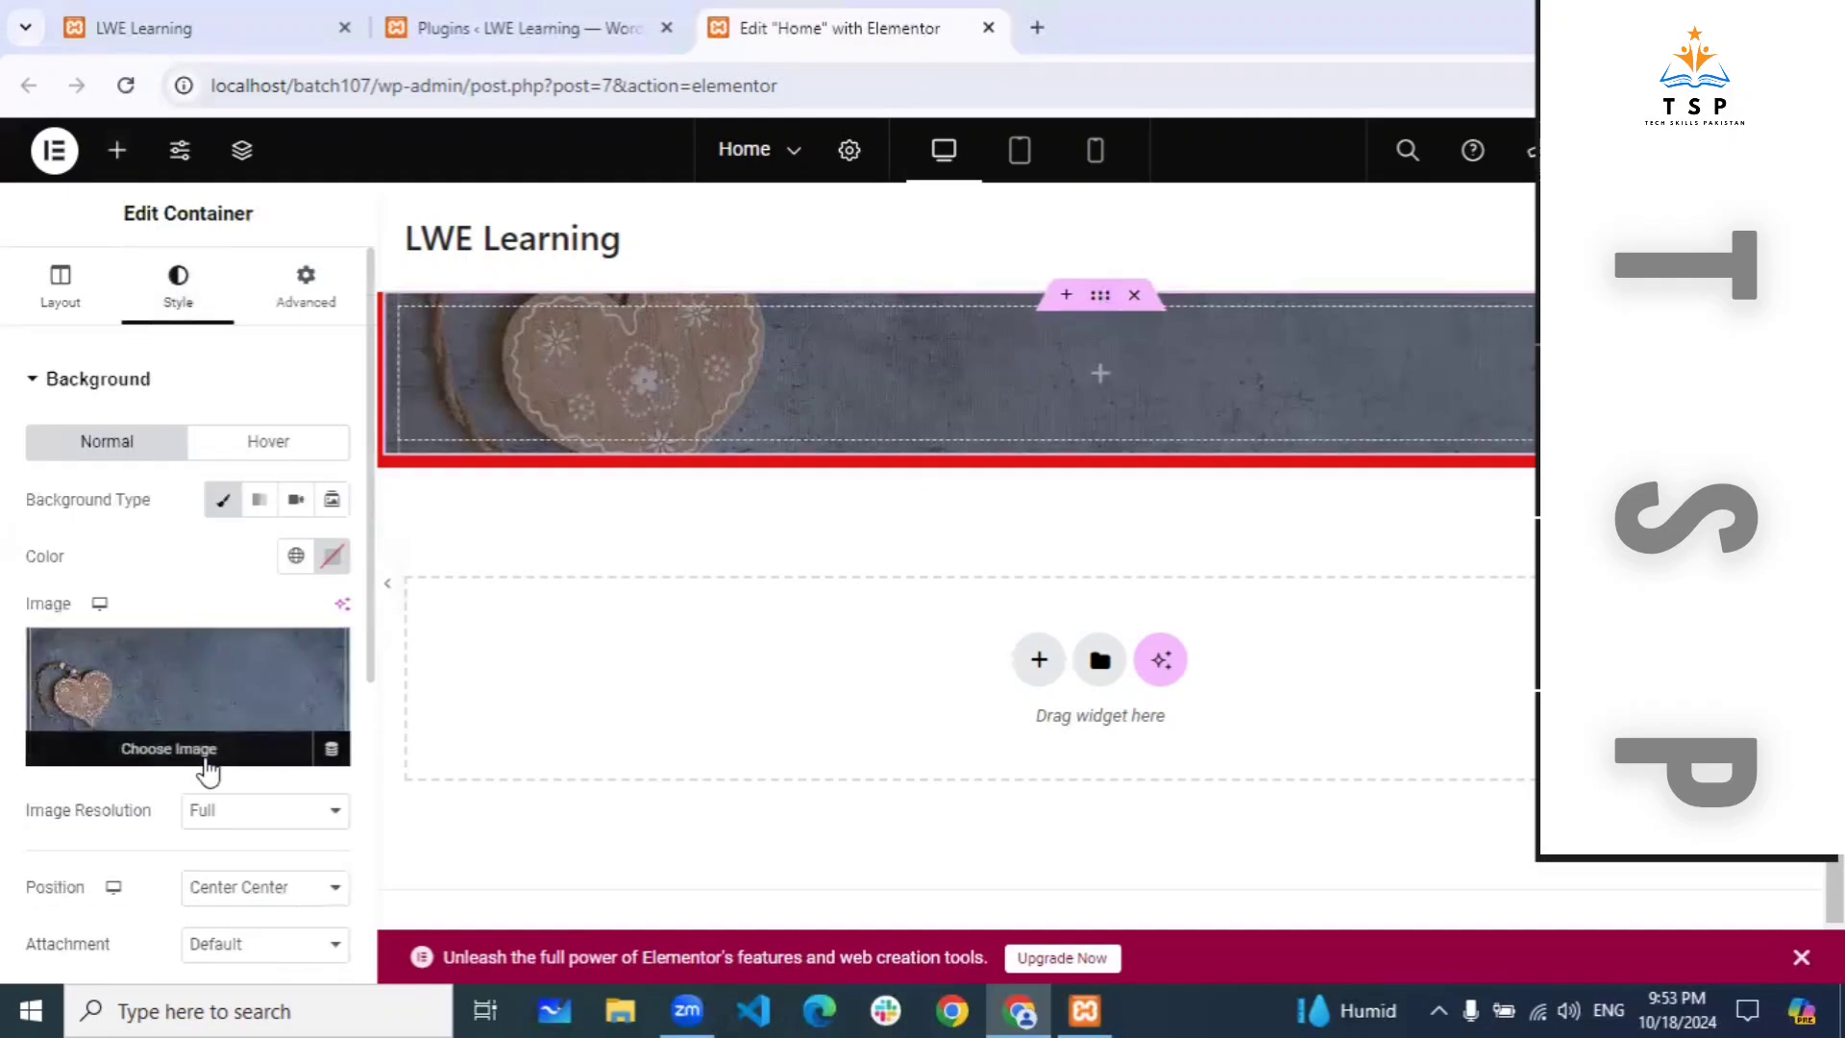
{"action": "scroll", "coordinate": [183, 754], "scroll_direction": "down", "scroll_amount": 5}
{"action": "left_click", "coordinate": [155, 730]}
{"action": "scroll", "coordinate": [154, 730], "scroll_direction": "down", "scroll_amount": 3}
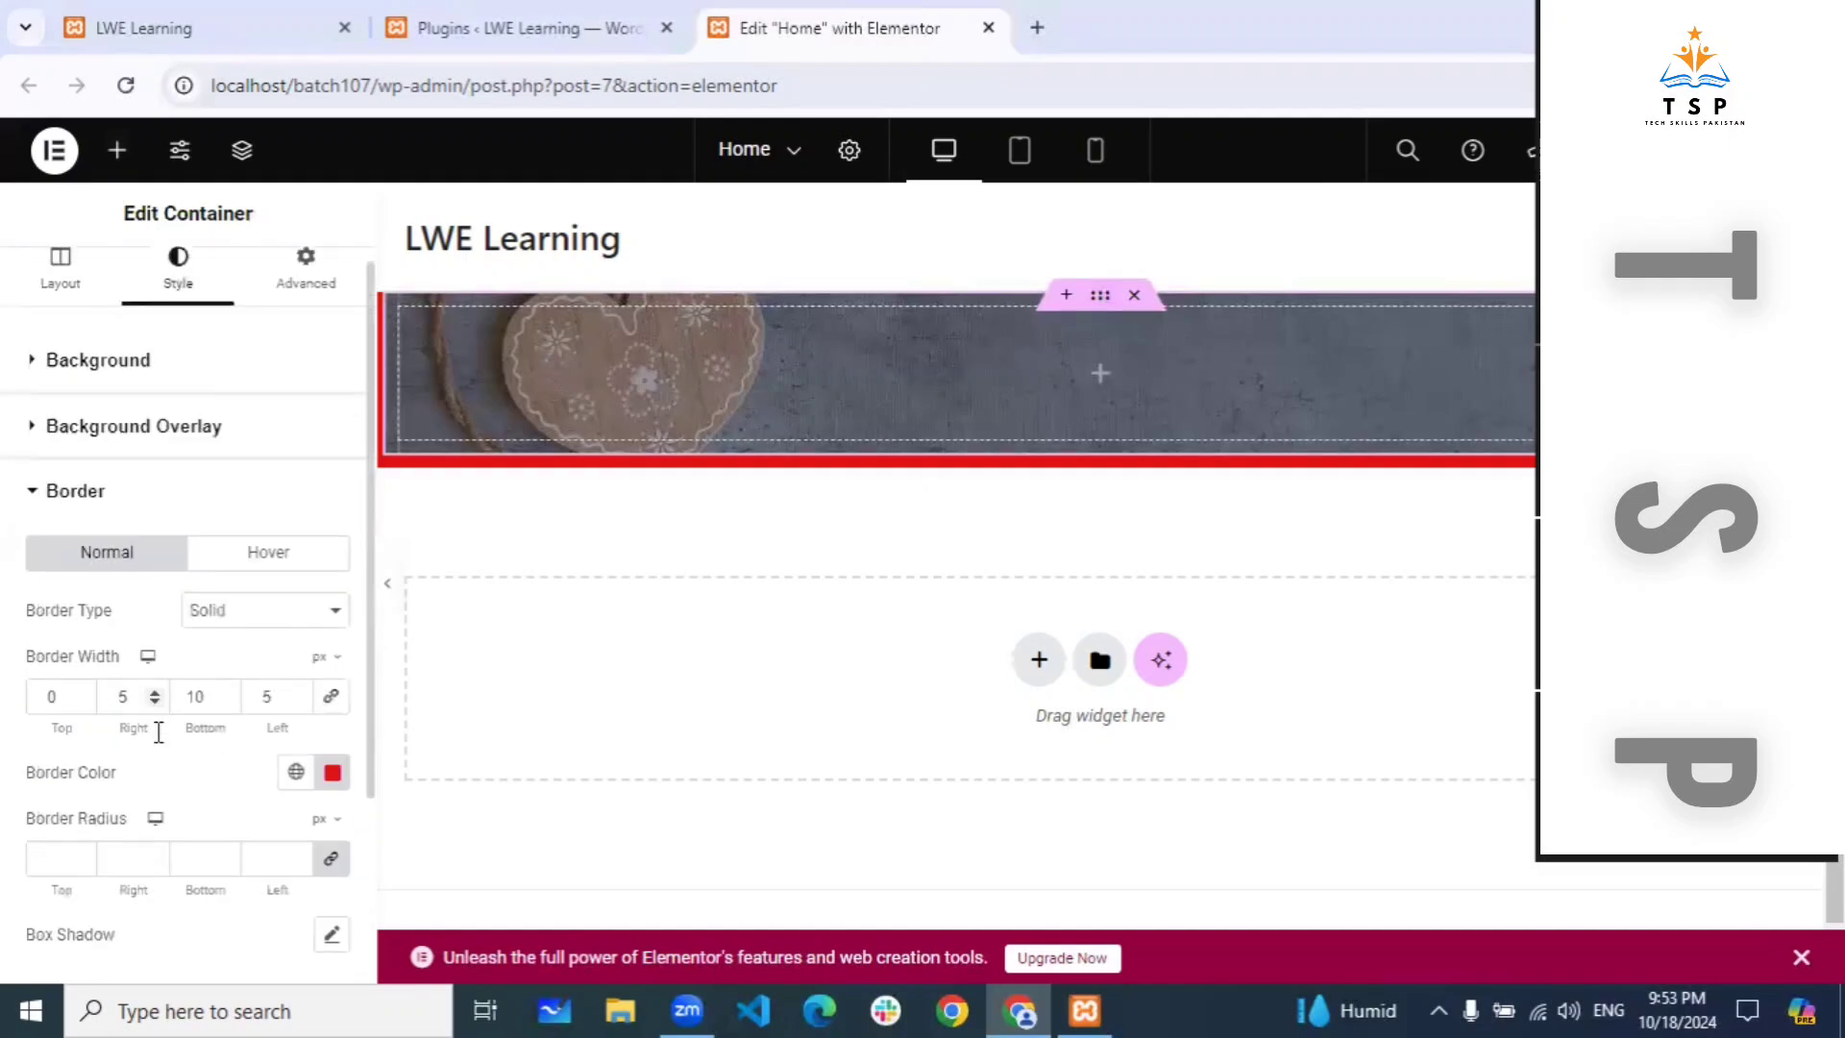
{"action": "left_click", "coordinate": [279, 407]}
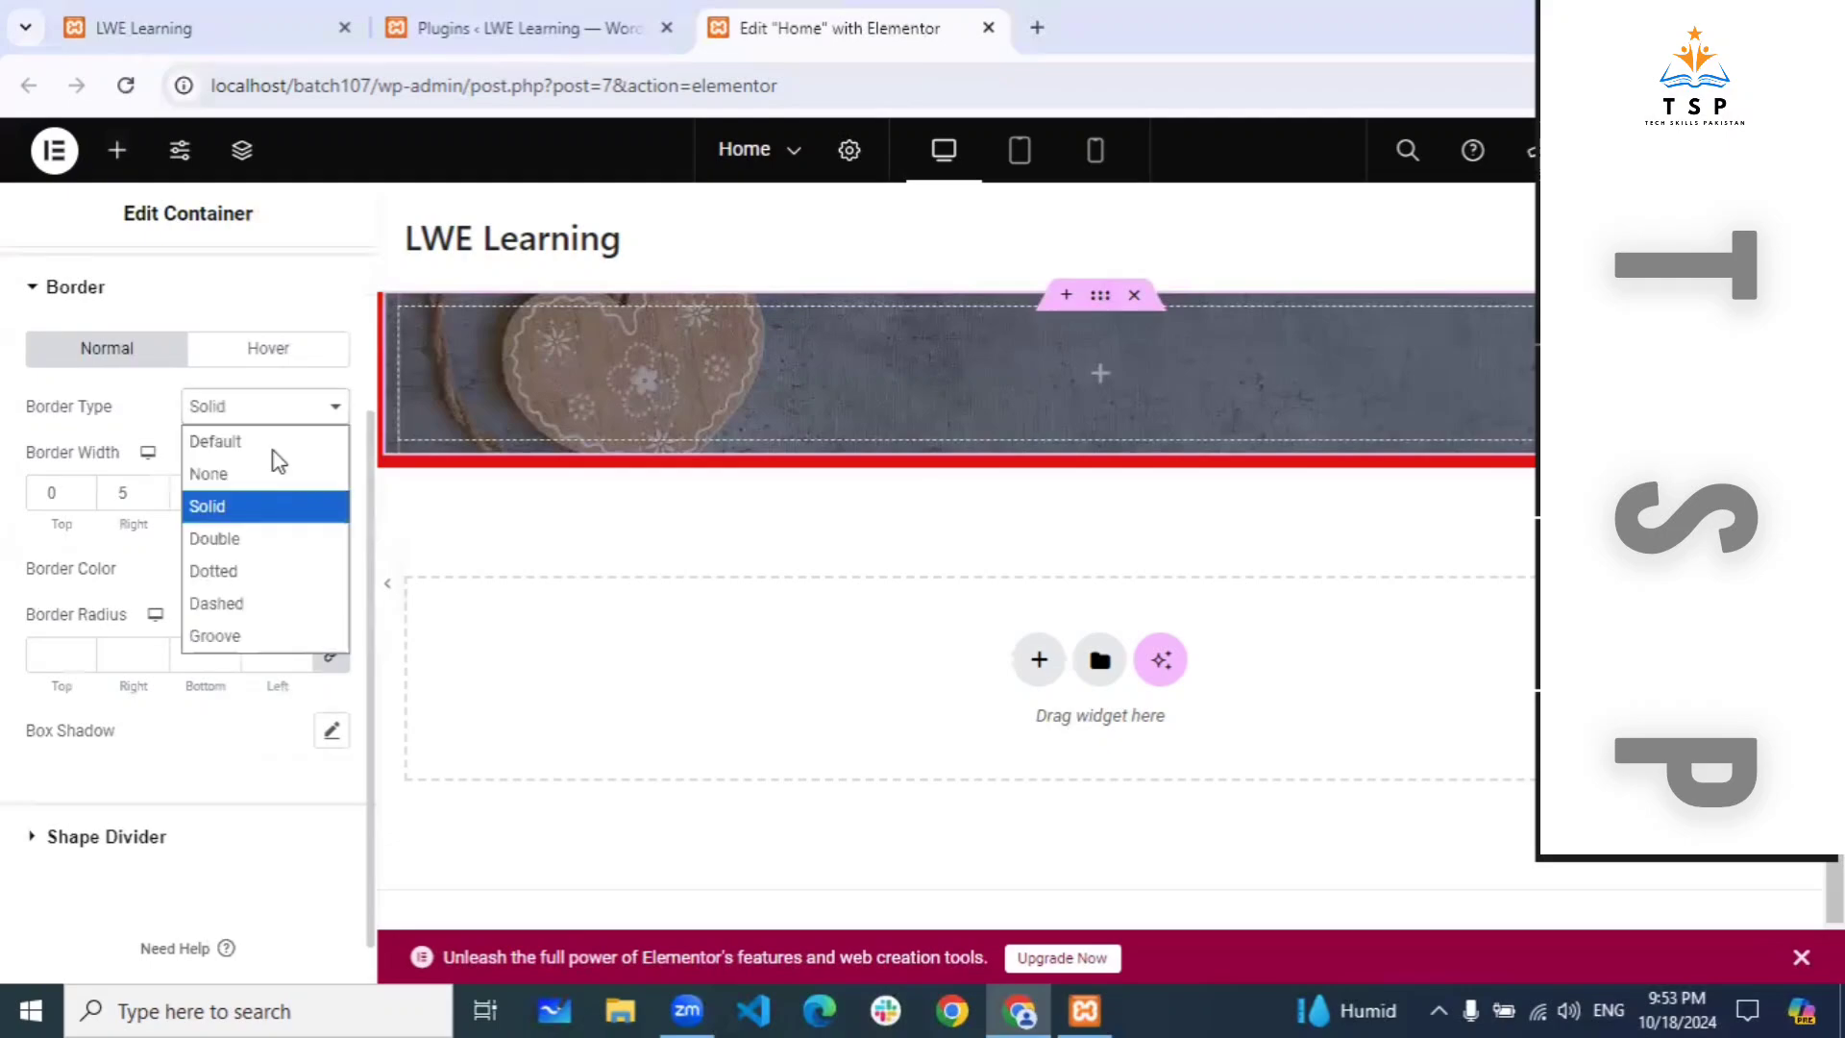
{"action": "left_click", "coordinate": [259, 474]}
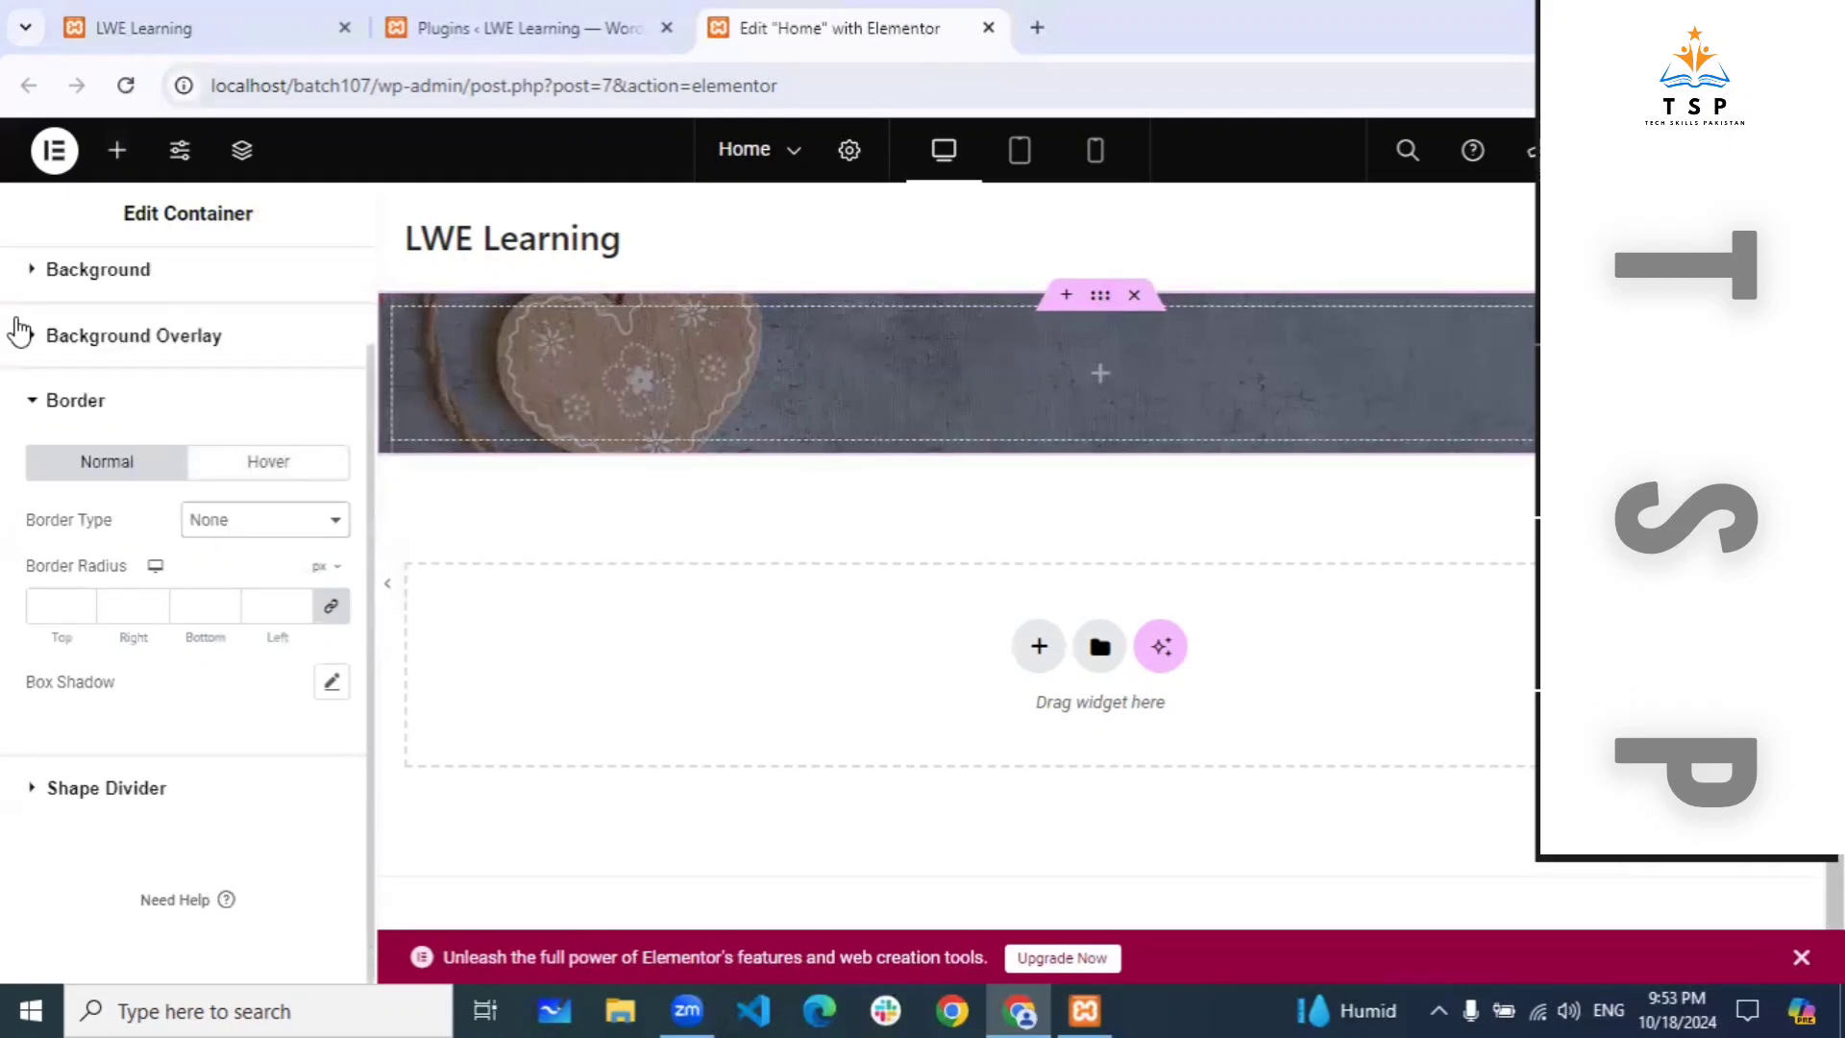
Set the hero container's minimum height to 500 px and review the enlarged section.
{"action": "scroll", "coordinate": [19, 332], "scroll_direction": "up", "scroll_amount": 2}
{"action": "left_click", "coordinate": [59, 286]}
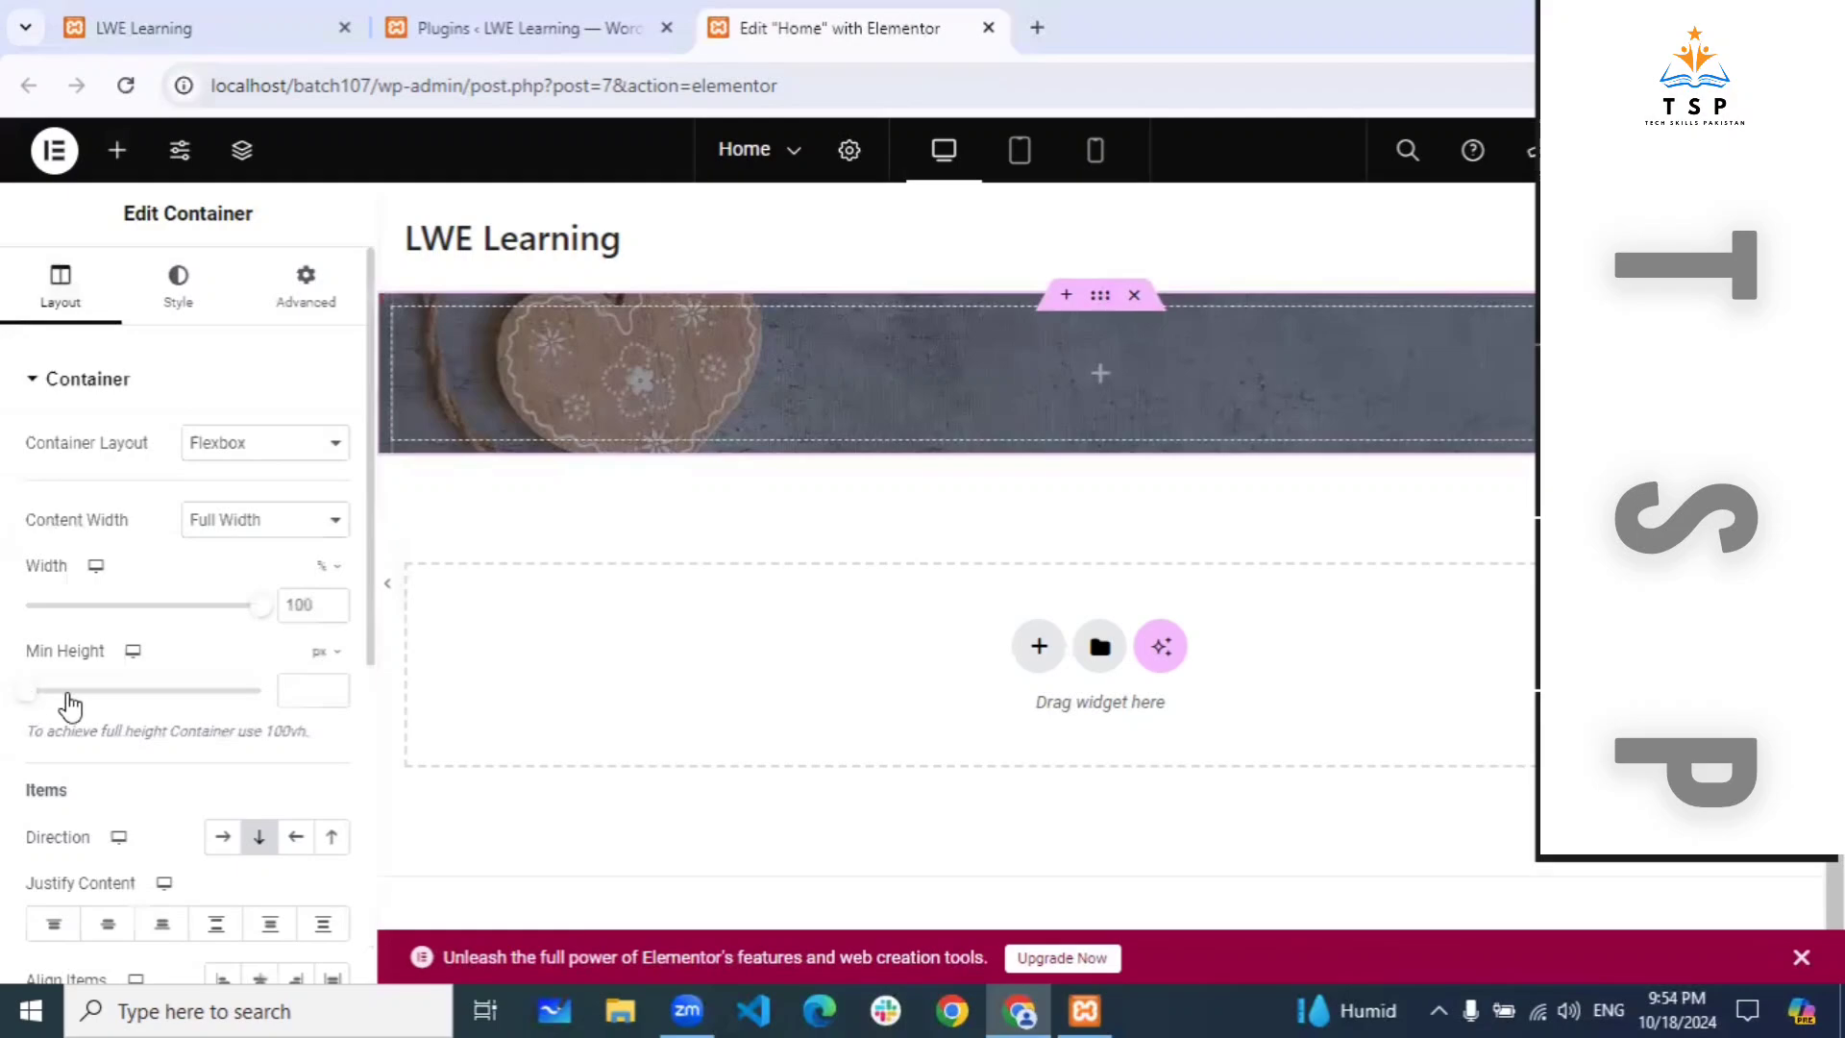
{"action": "left_click_drag", "start_coordinate": [27, 692], "coordinate": [89, 691]}
{"action": "left_click", "coordinate": [288, 688]}
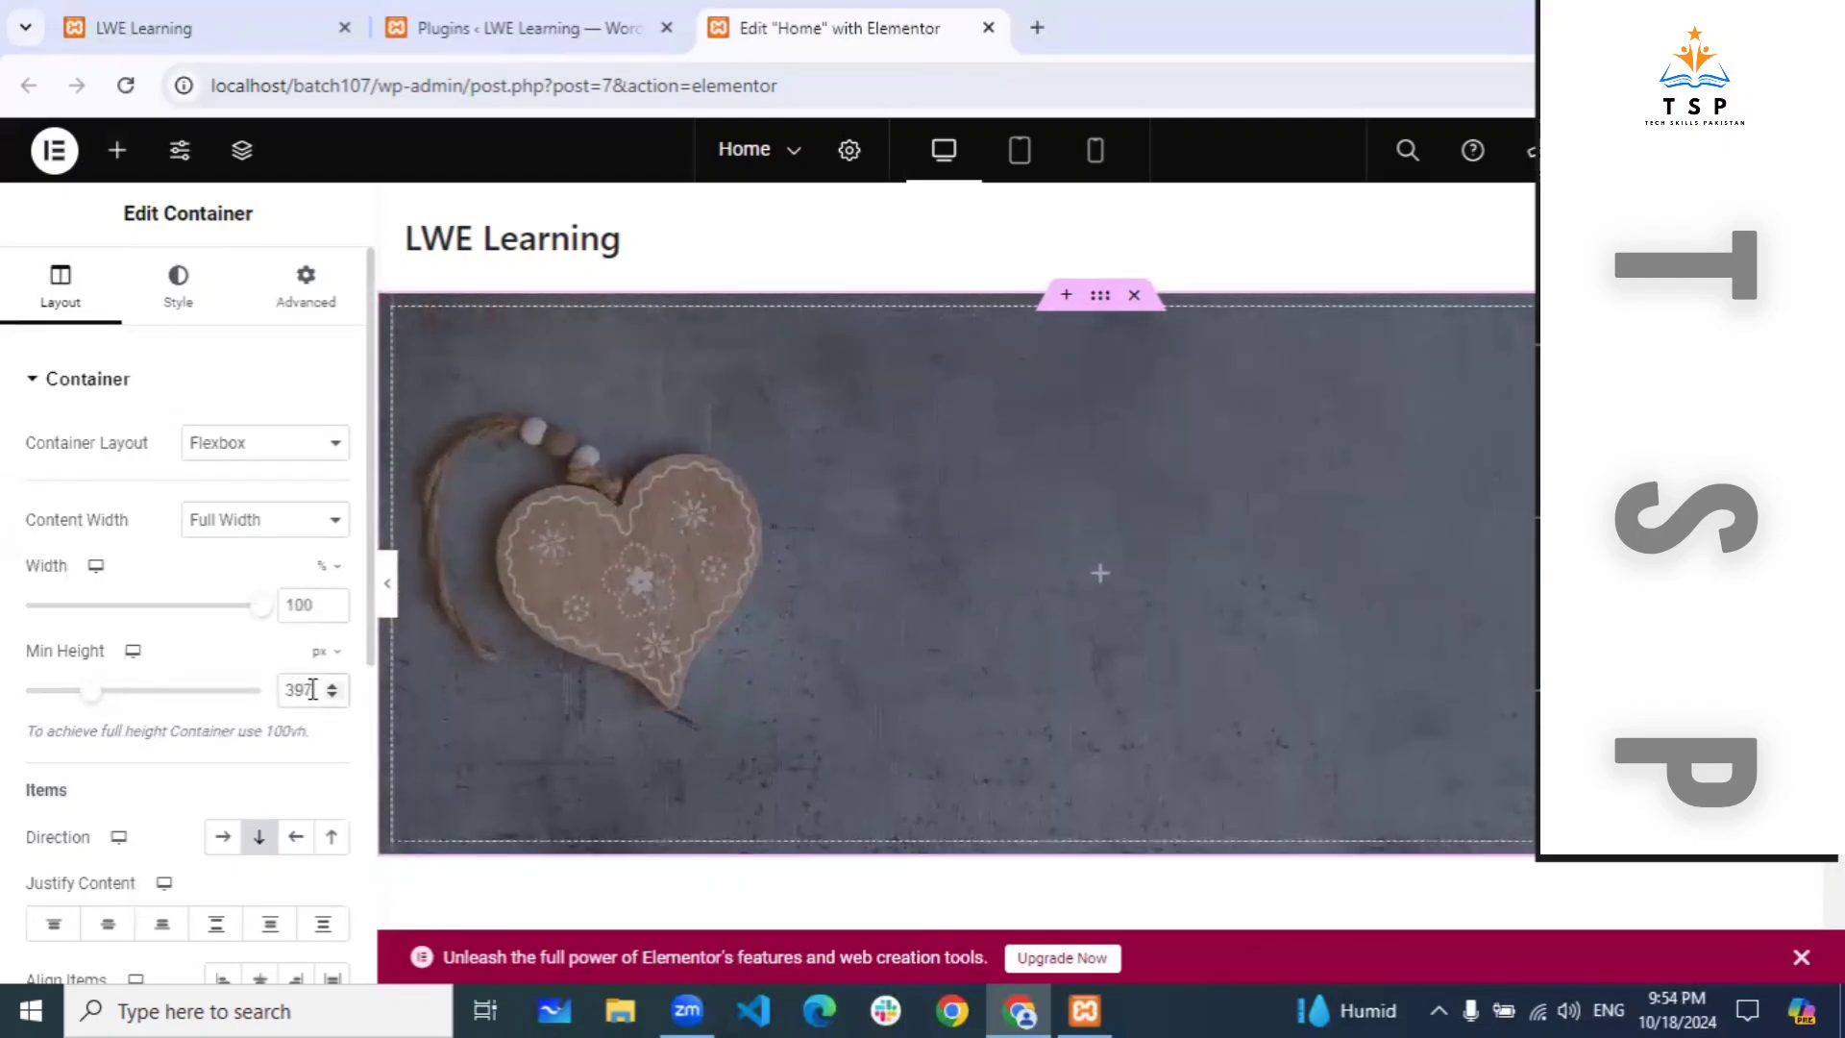
{"action": "key", "text": "BackSpace"}
{"action": "key", "text": "BackSpace"}
{"action": "key", "text": "BackSpace"}
{"action": "type", "text": "500"}
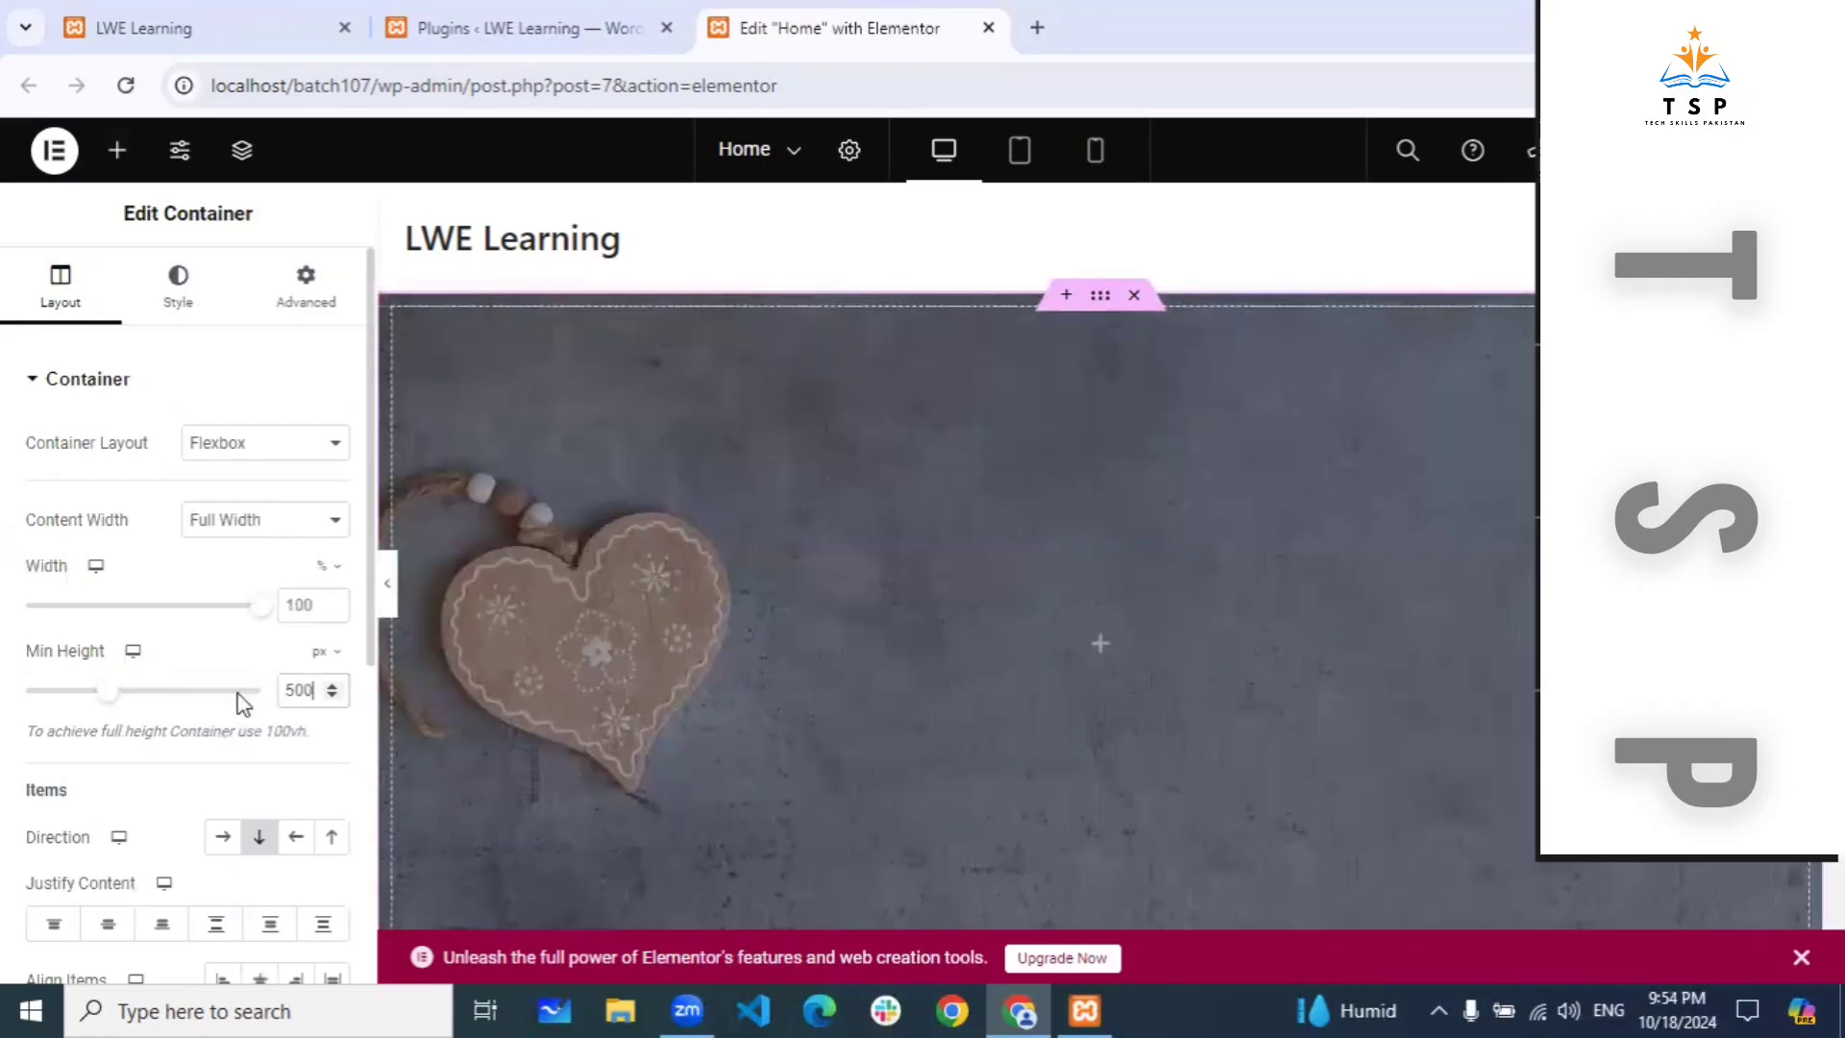
{"action": "scroll", "coordinate": [1223, 680], "scroll_direction": "down", "scroll_amount": 5}
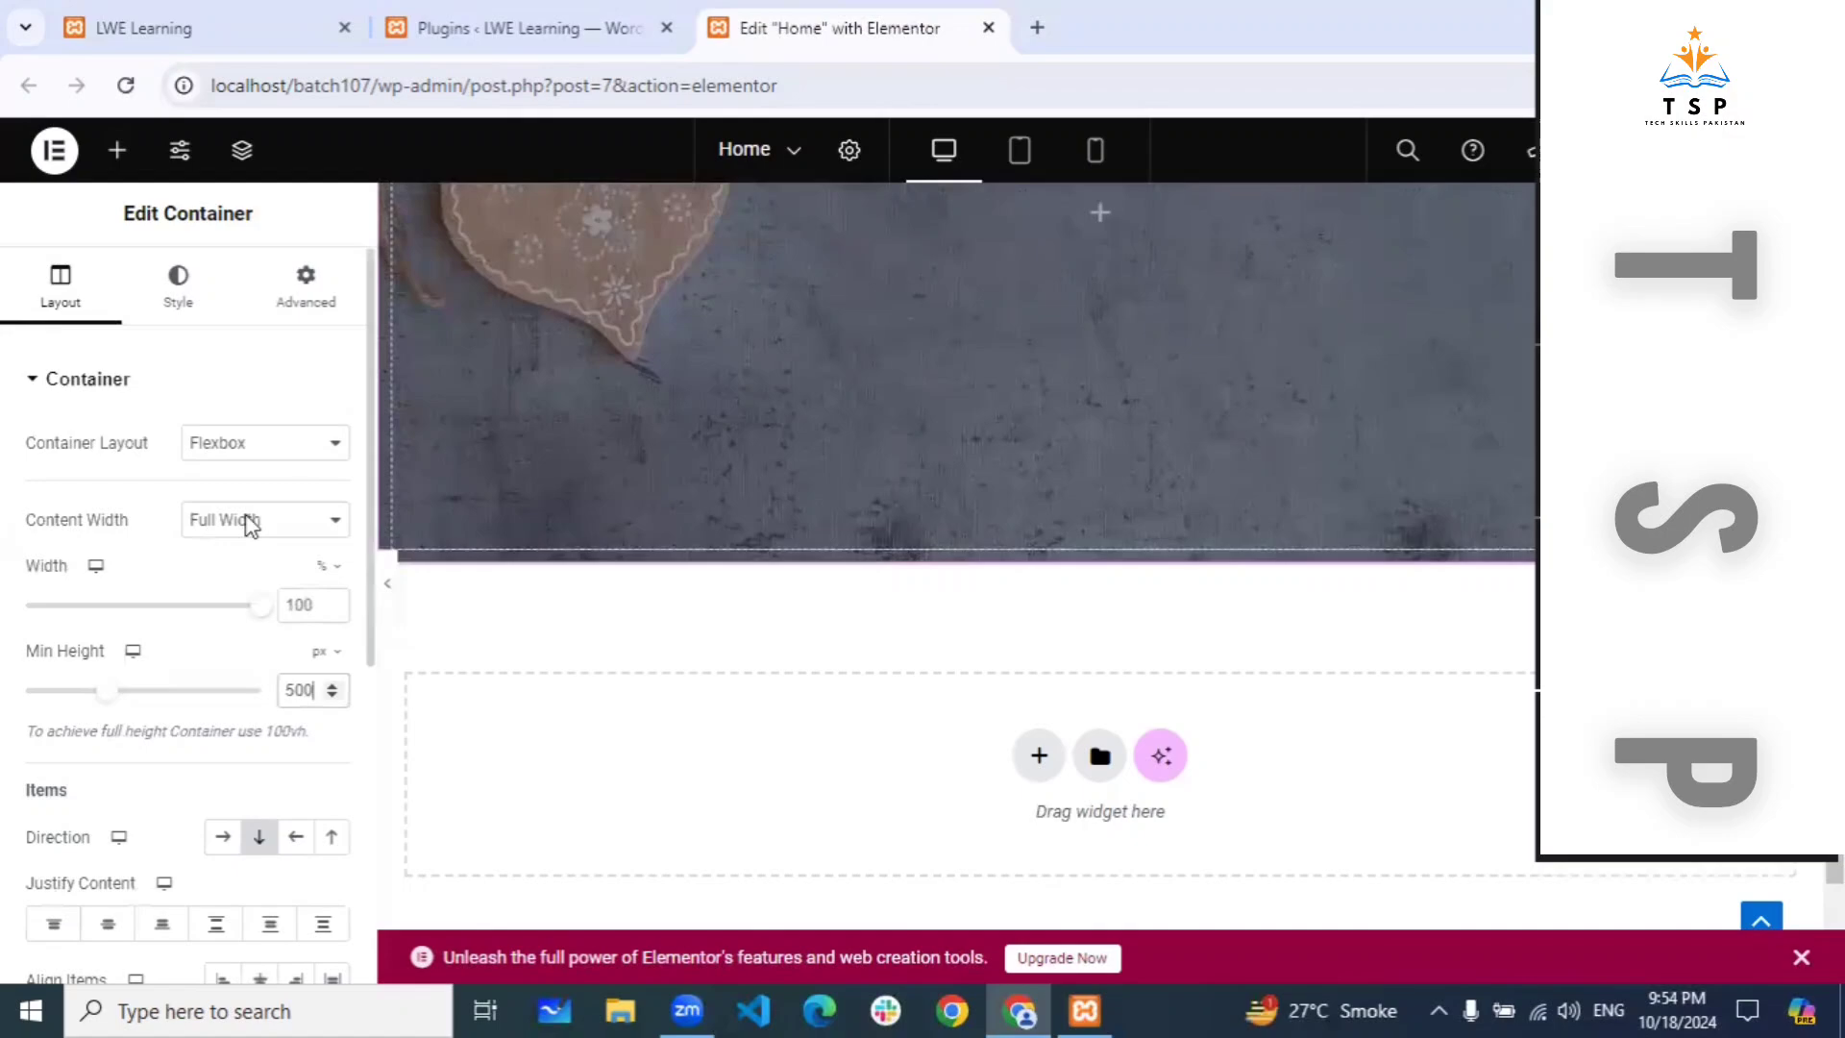
{"action": "scroll", "coordinate": [1115, 312], "scroll_direction": "up", "scroll_amount": 1}
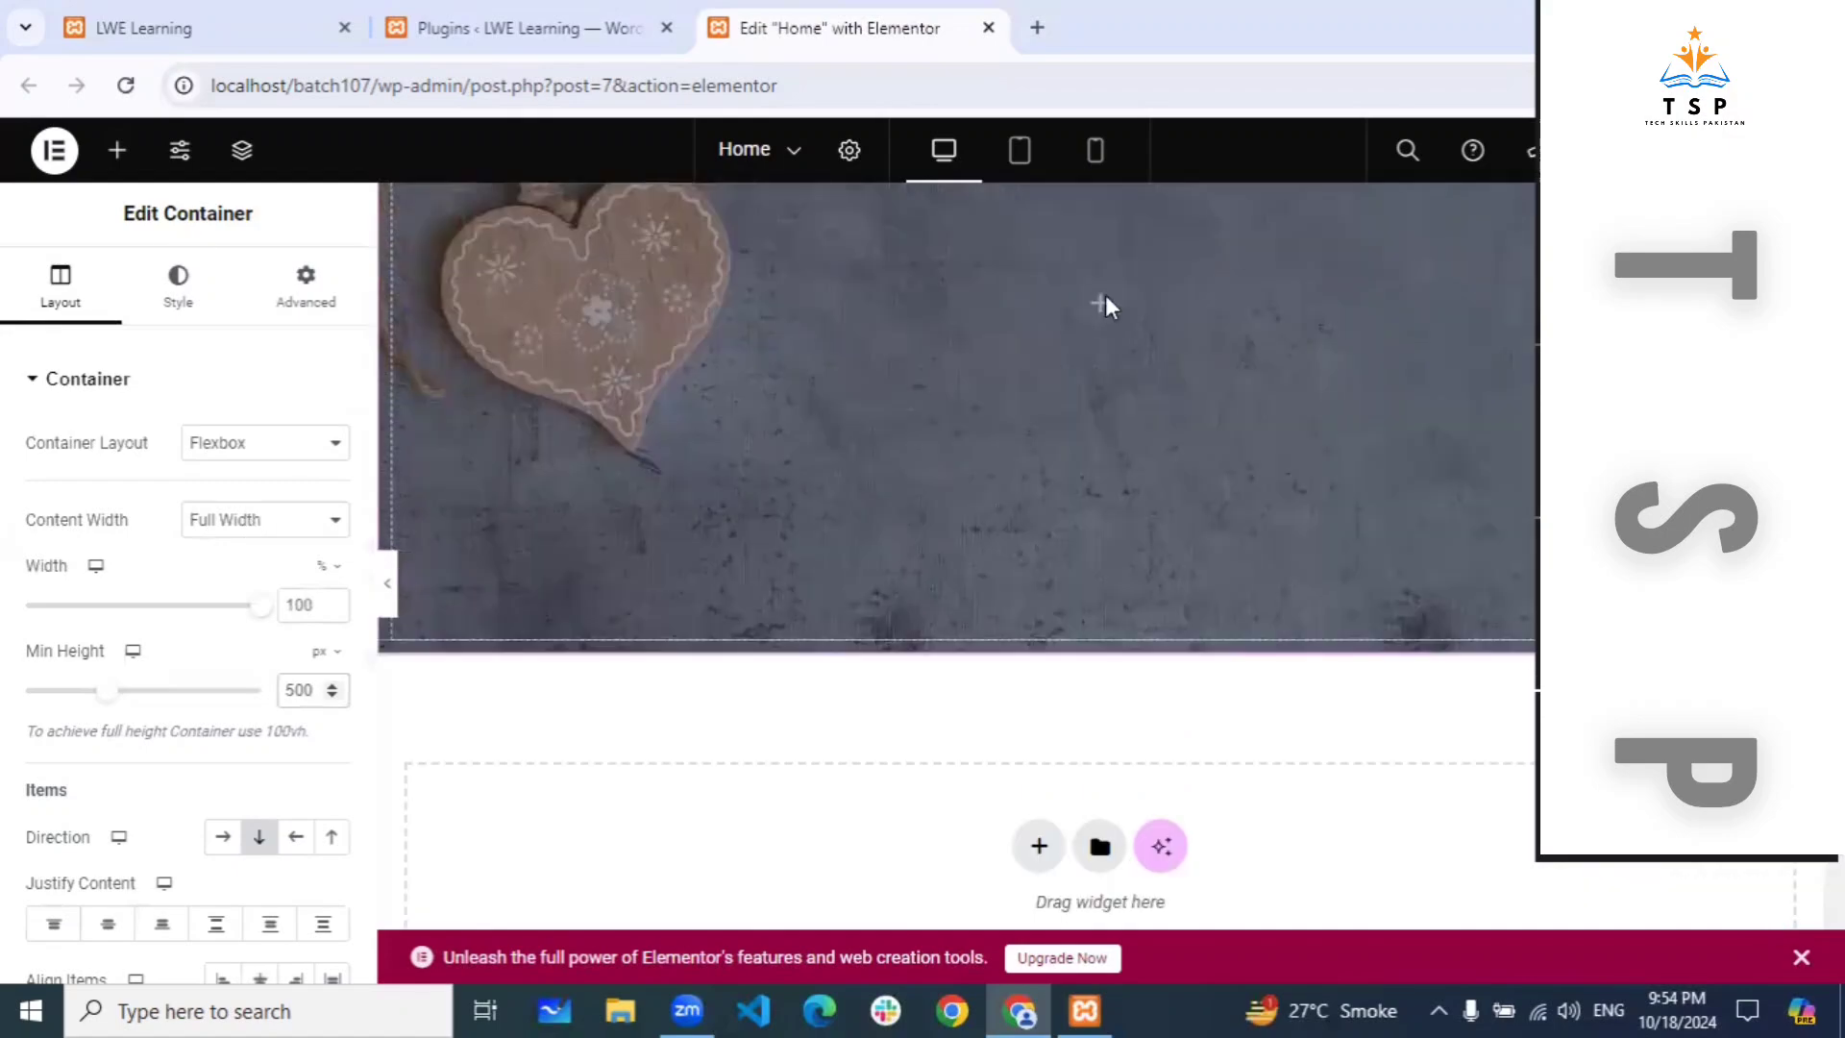
{"action": "scroll", "coordinate": [1105, 299], "scroll_direction": "up", "scroll_amount": 3}
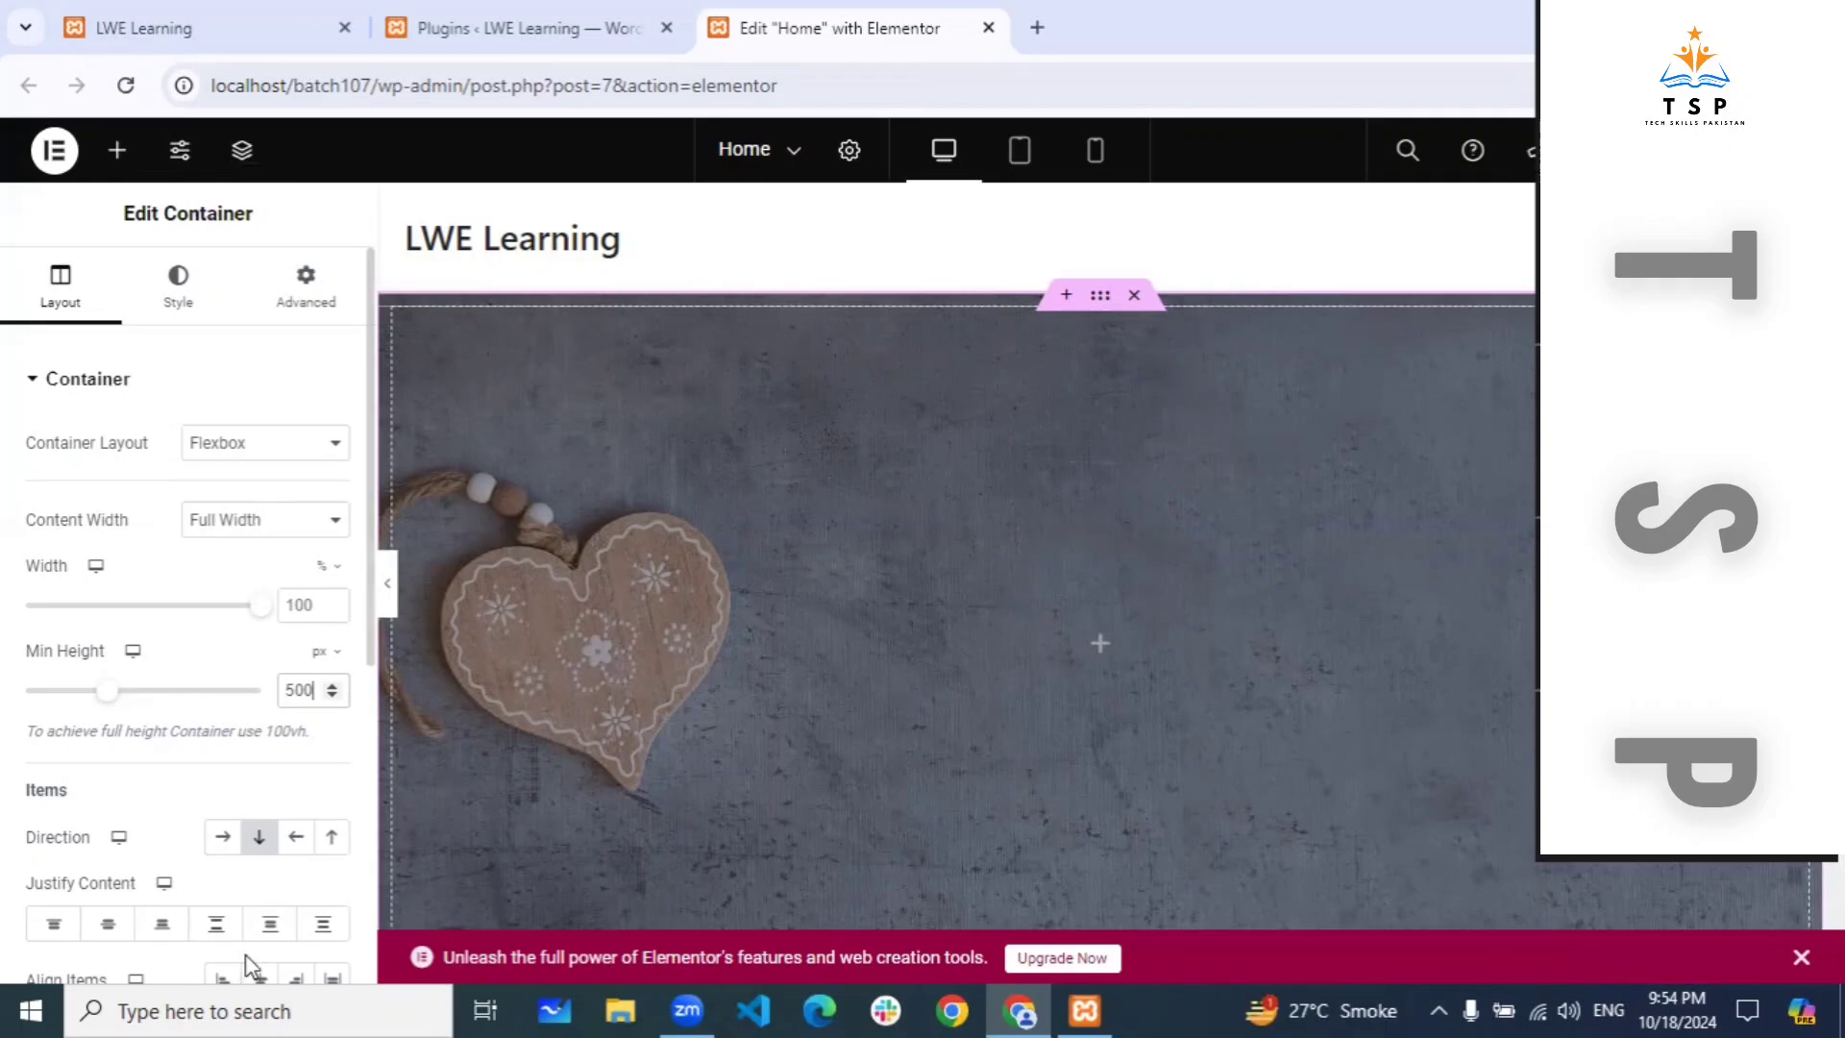
Show the page's floating structure tree, expand its Container entry and move the tree aside to the edge of the canvas.
{"action": "left_click", "coordinate": [251, 151]}
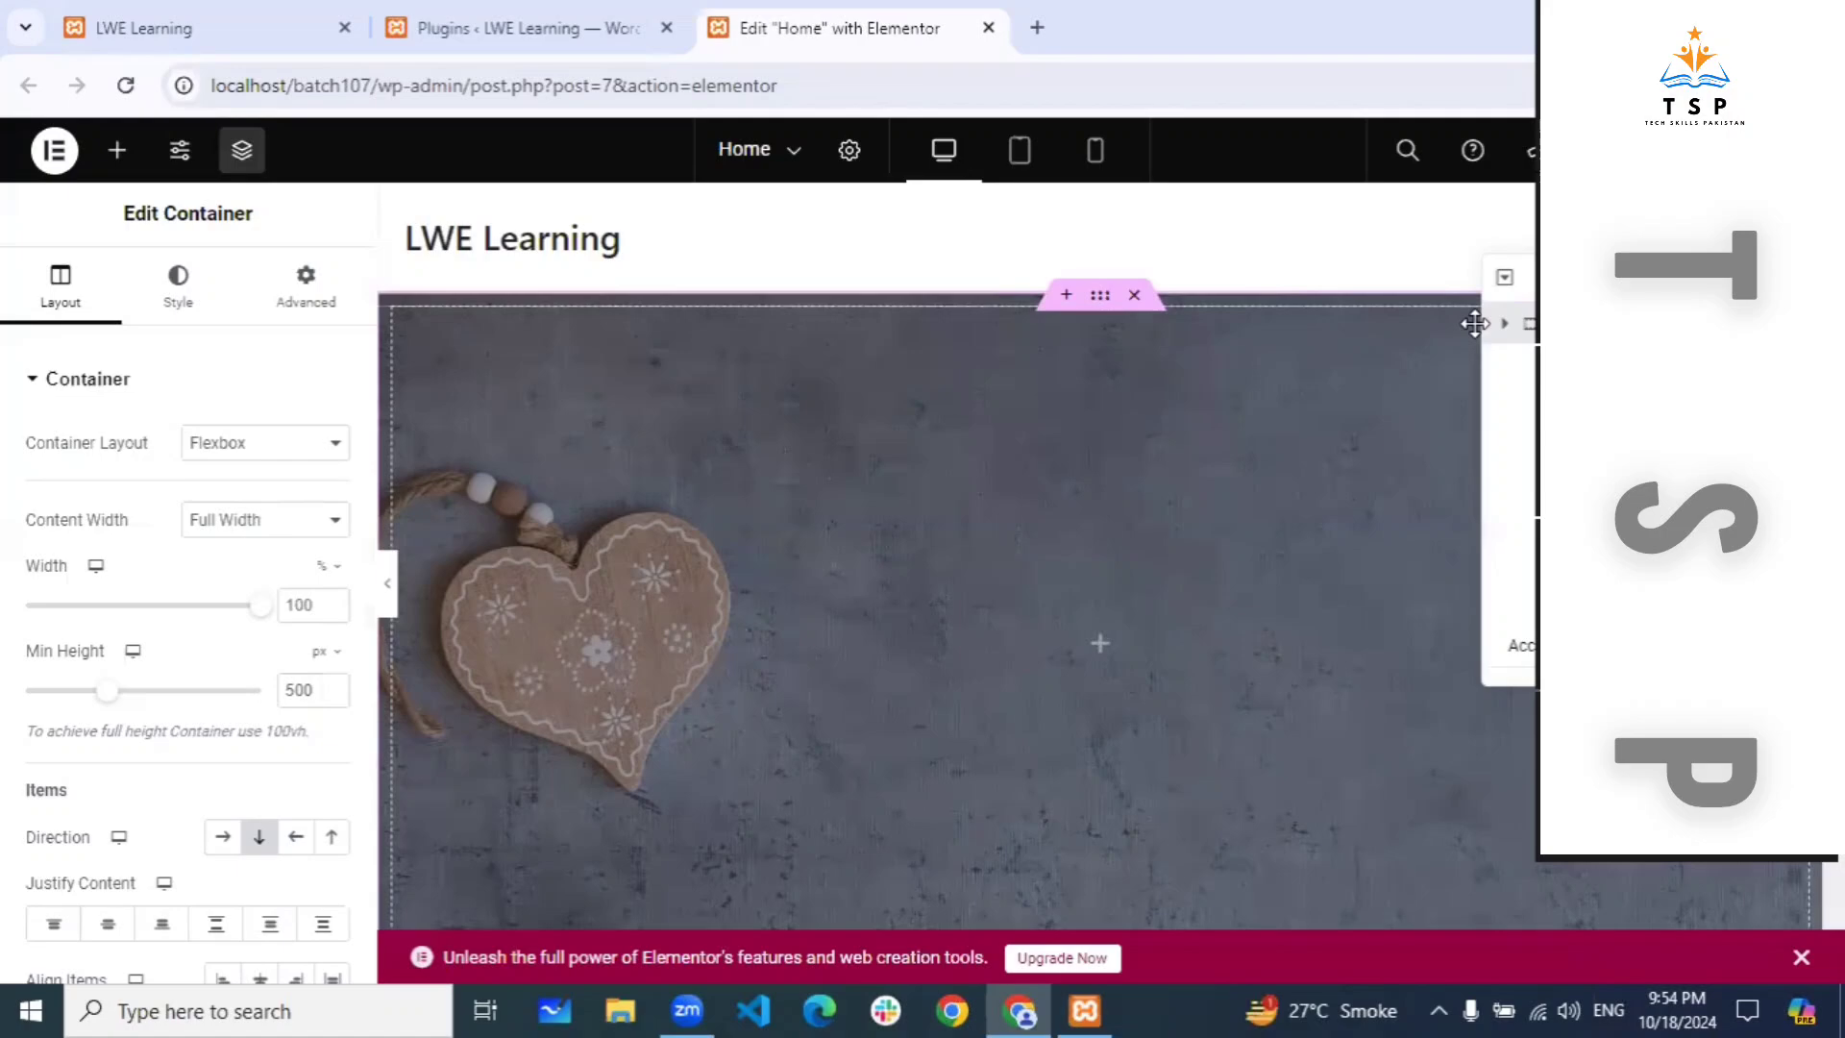
{"action": "left_click_drag", "start_coordinate": [1474, 324], "coordinate": [1381, 394]}
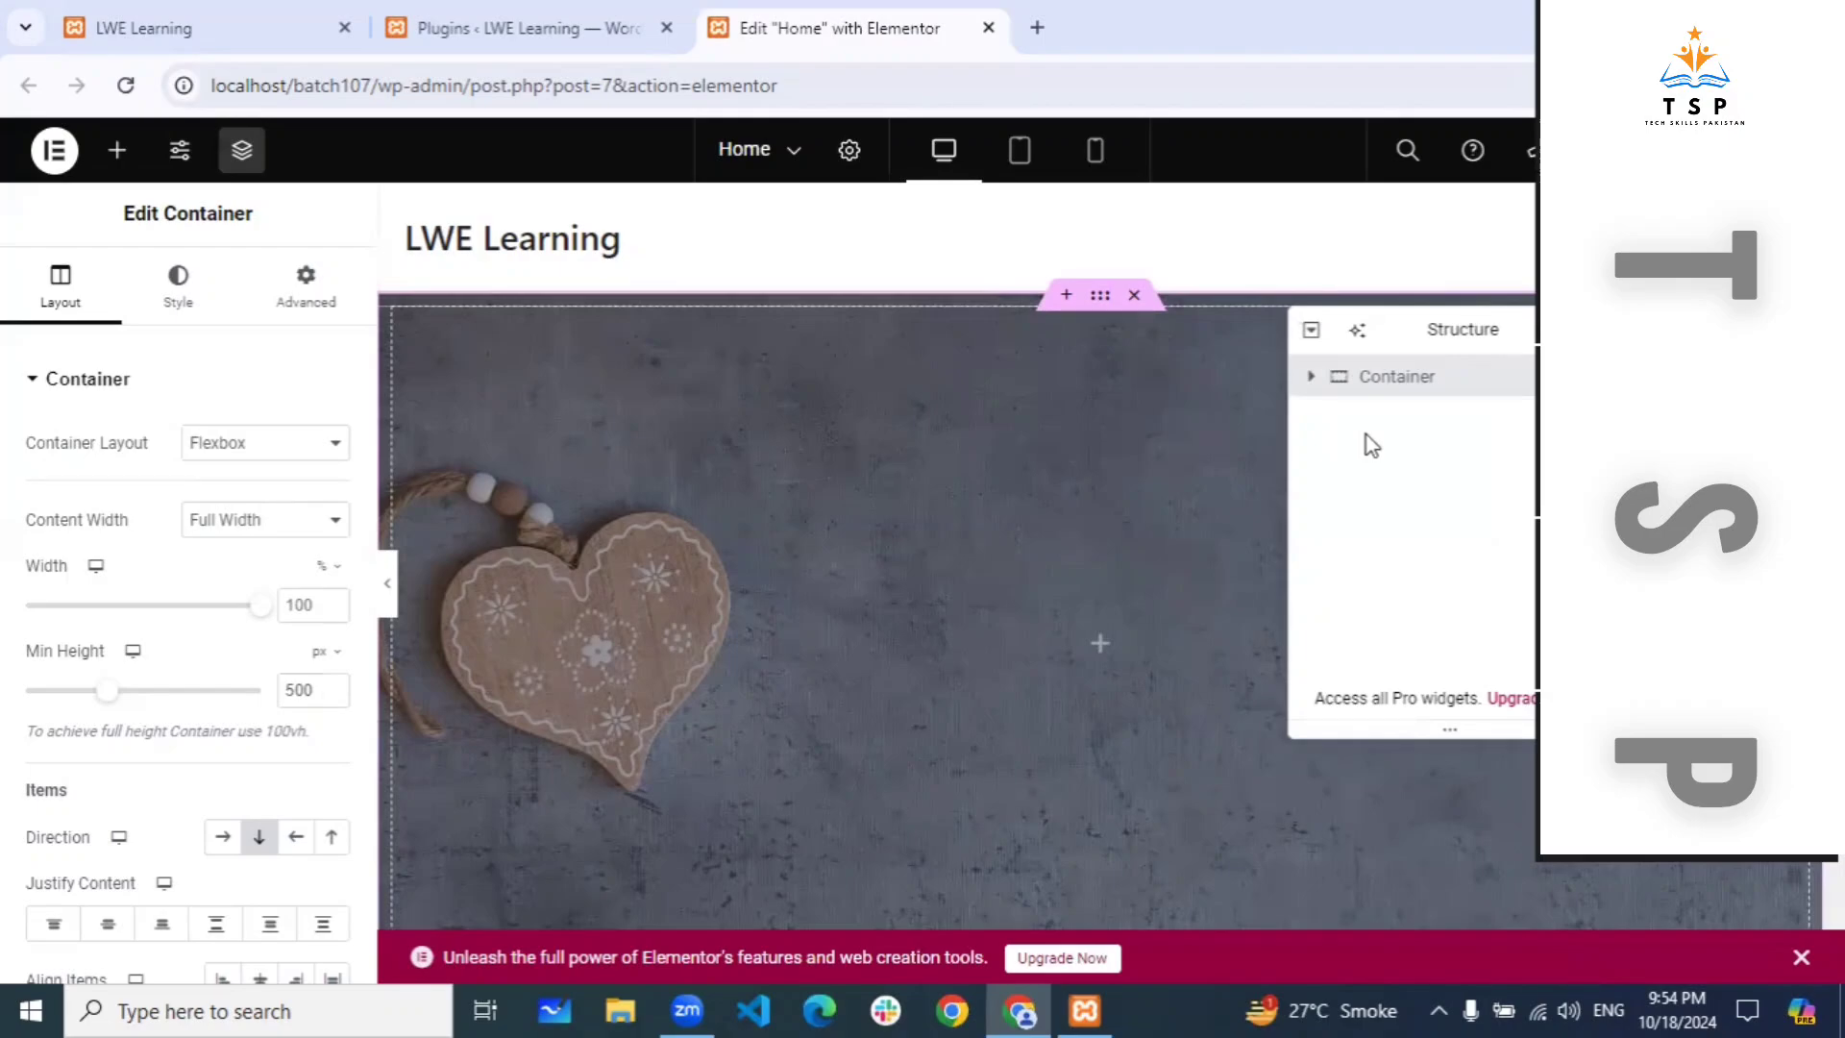
{"action": "left_click", "coordinate": [1311, 377]}
{"action": "left_click_drag", "start_coordinate": [1436, 329], "coordinate": [1633, 274]}
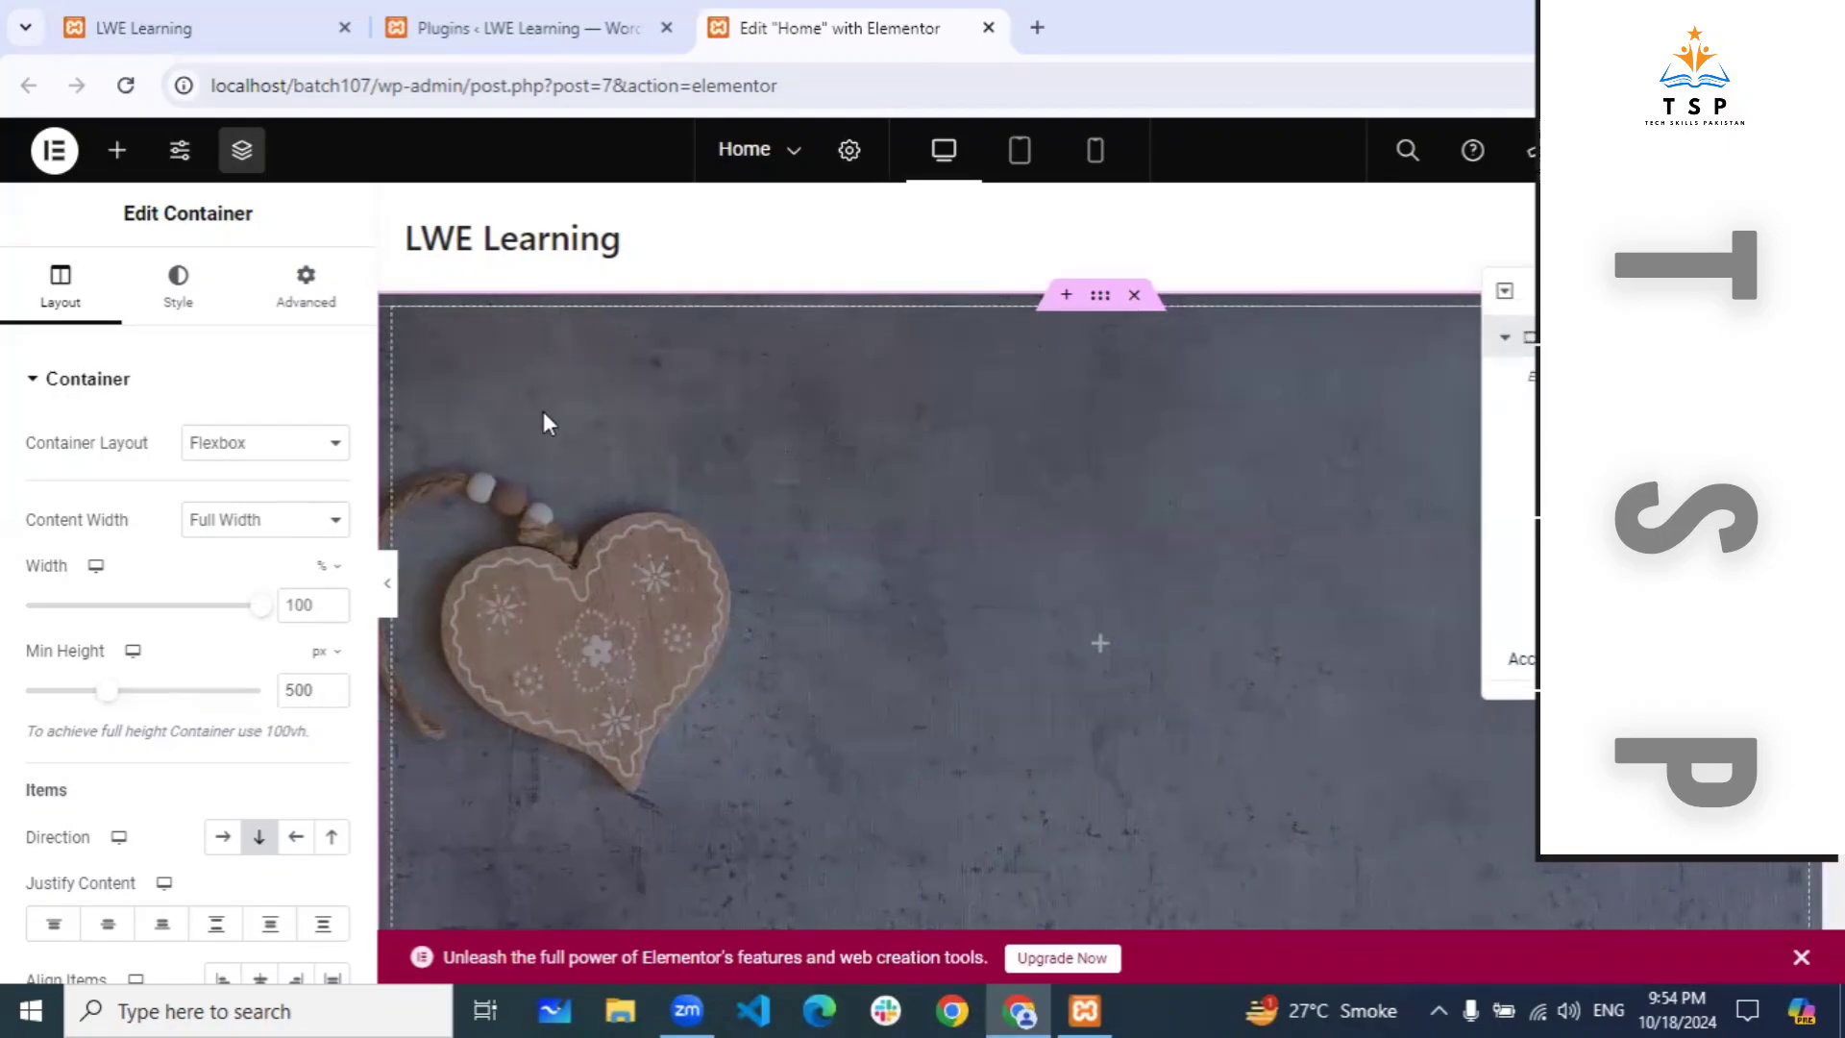
Add a Heading widget to the hero container and set its title to "Welcome to LWE".
{"action": "left_click", "coordinate": [117, 151]}
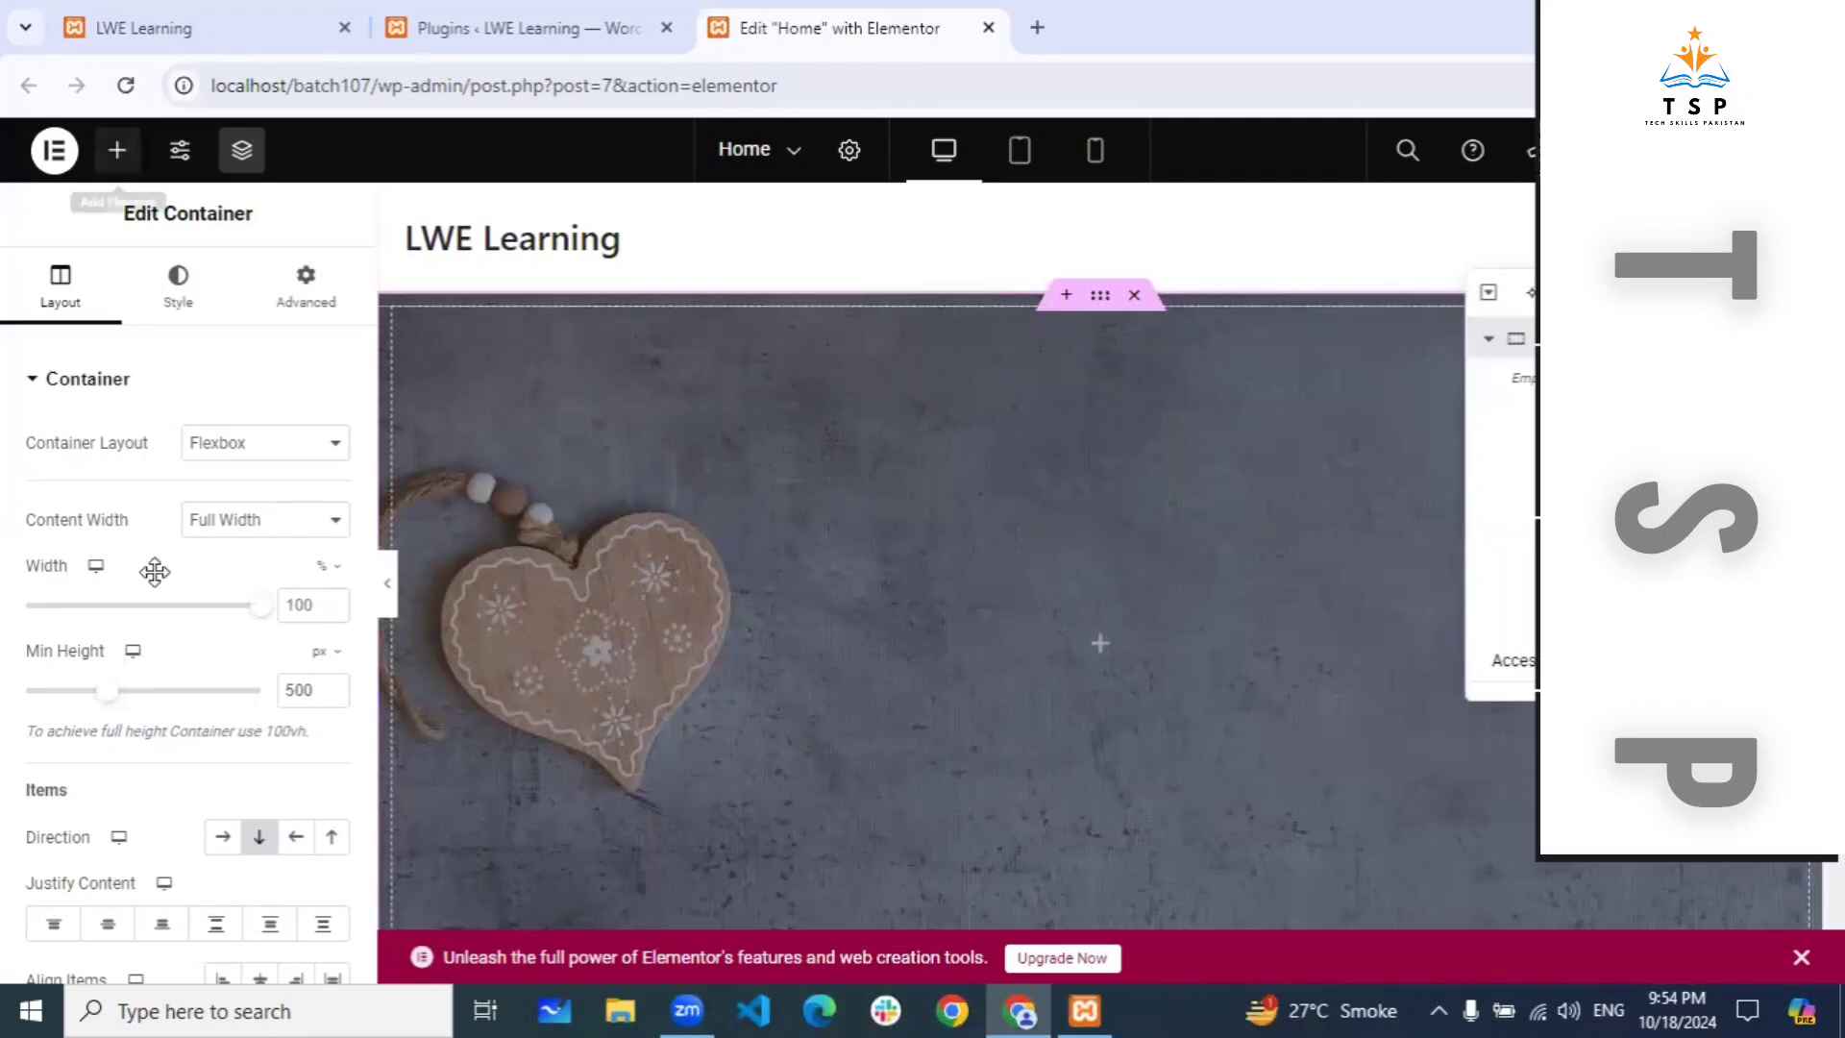
{"action": "scroll", "coordinate": [82, 583], "scroll_direction": "down", "scroll_amount": 3}
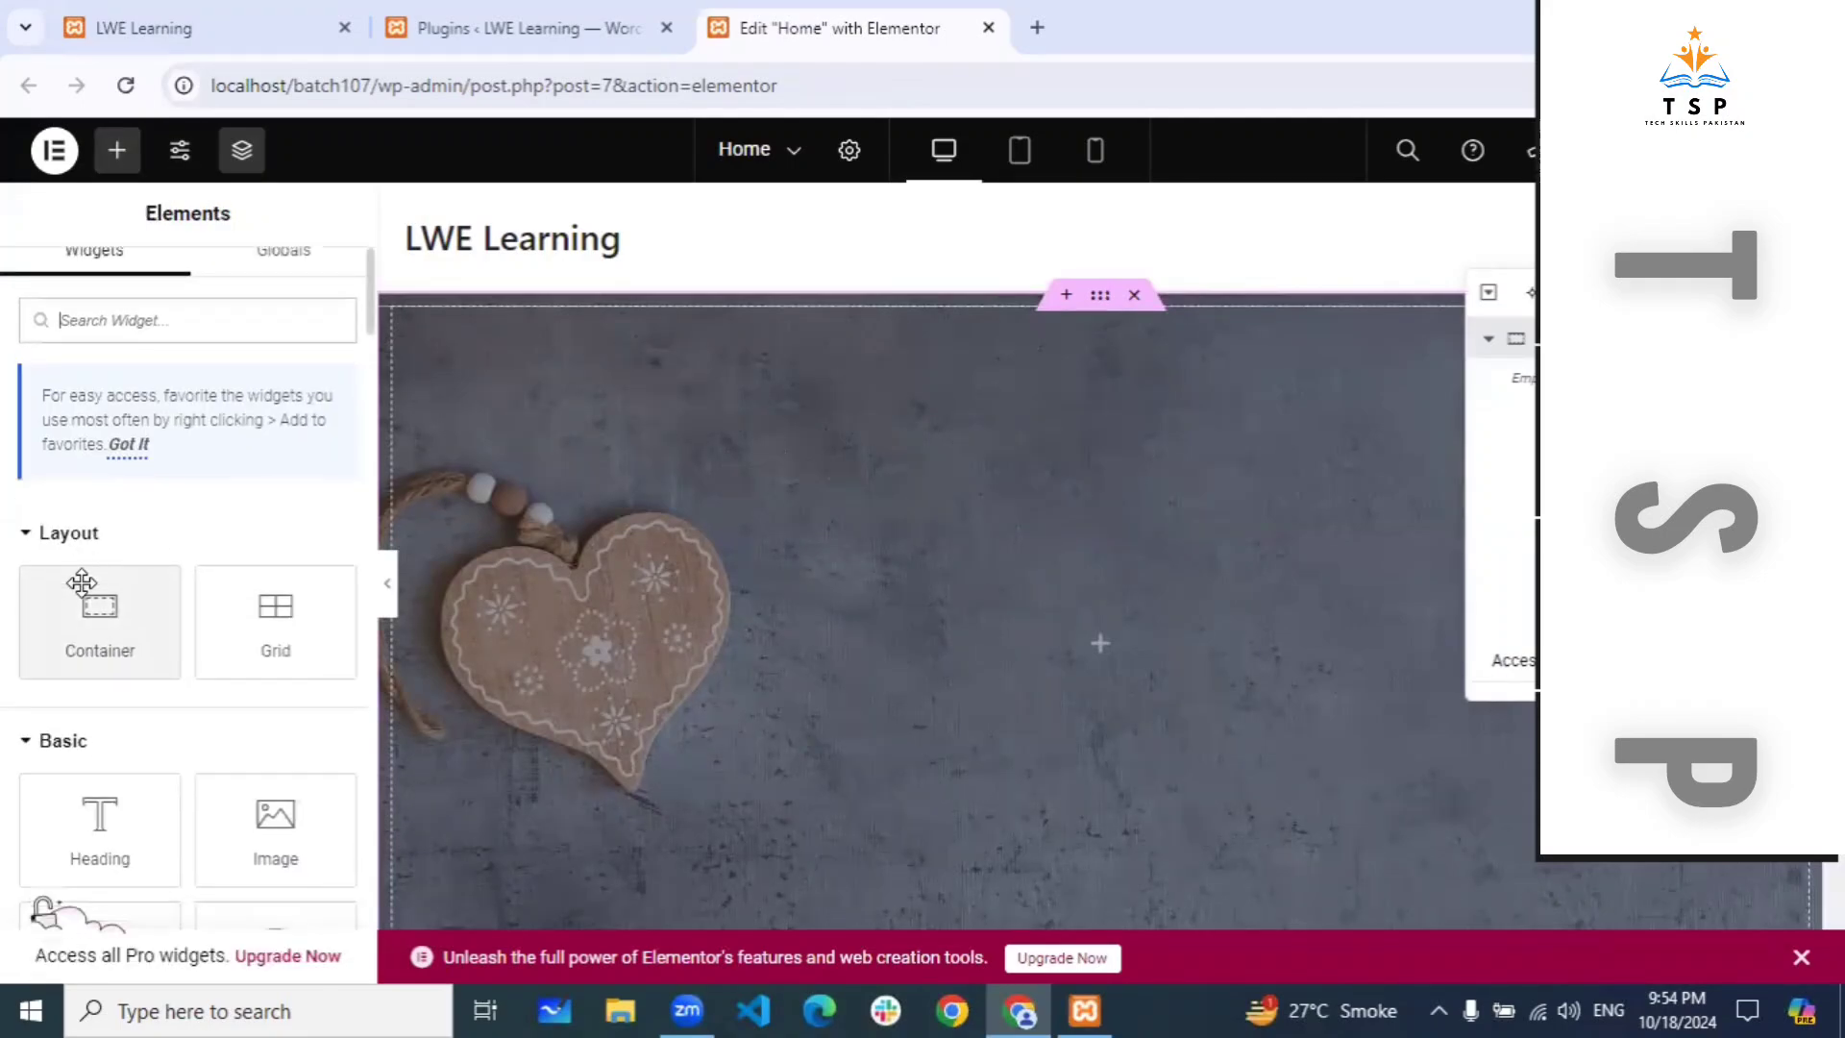
{"action": "scroll", "coordinate": [82, 583], "scroll_direction": "down", "scroll_amount": 1}
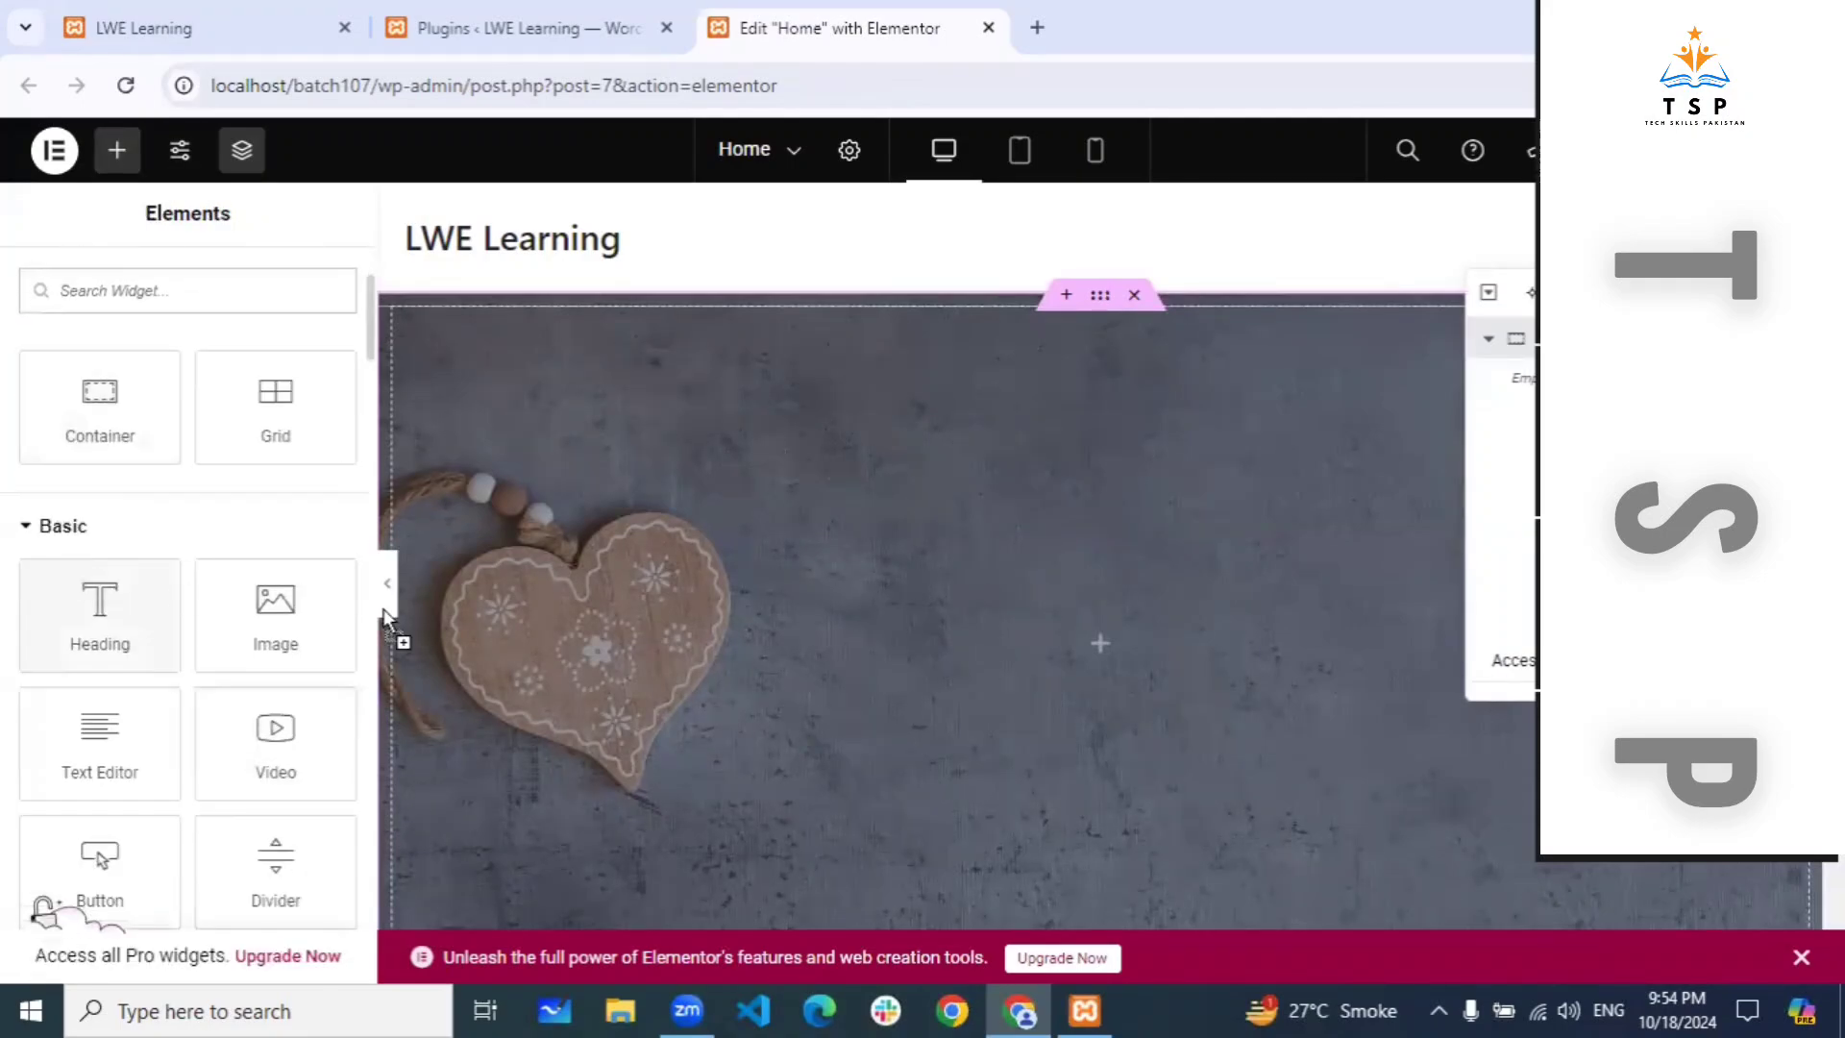
{"action": "left_click_drag", "start_coordinate": [96, 615], "coordinate": [596, 377]}
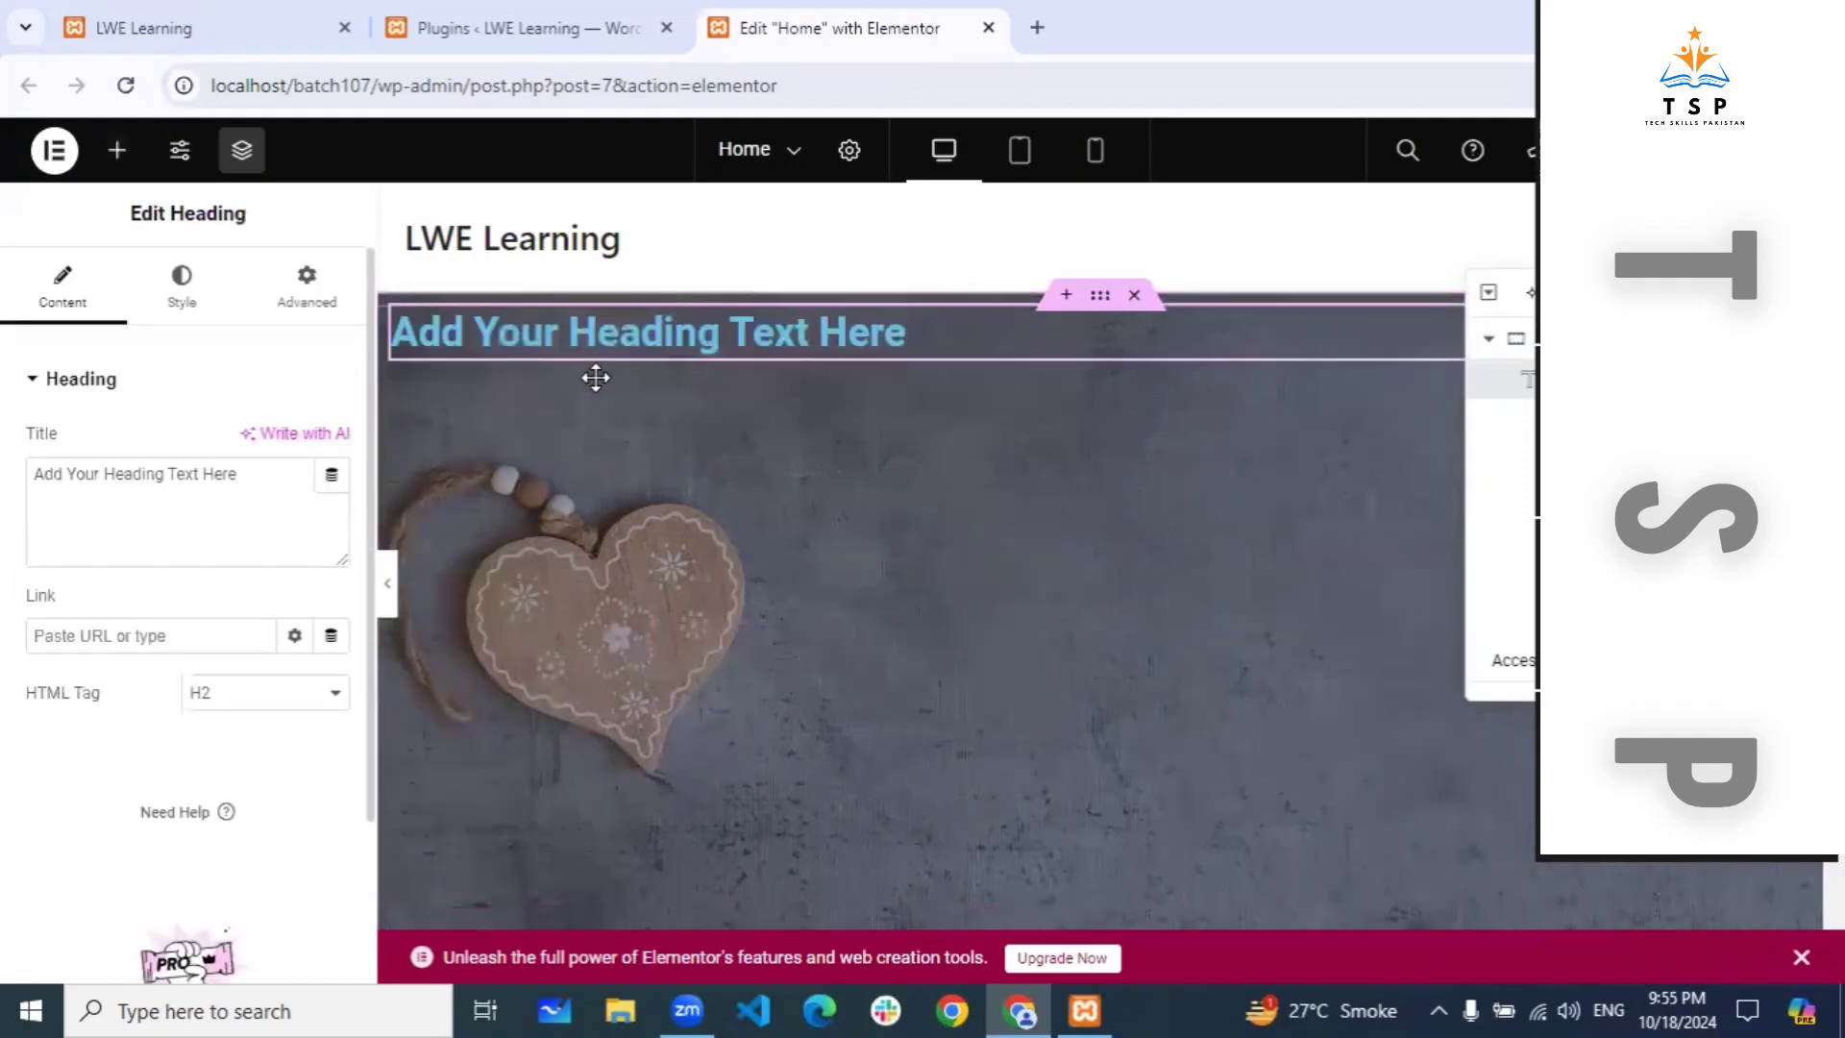
{"action": "key", "text": "ctrl+a"}
{"action": "type", "text": "Welc"}
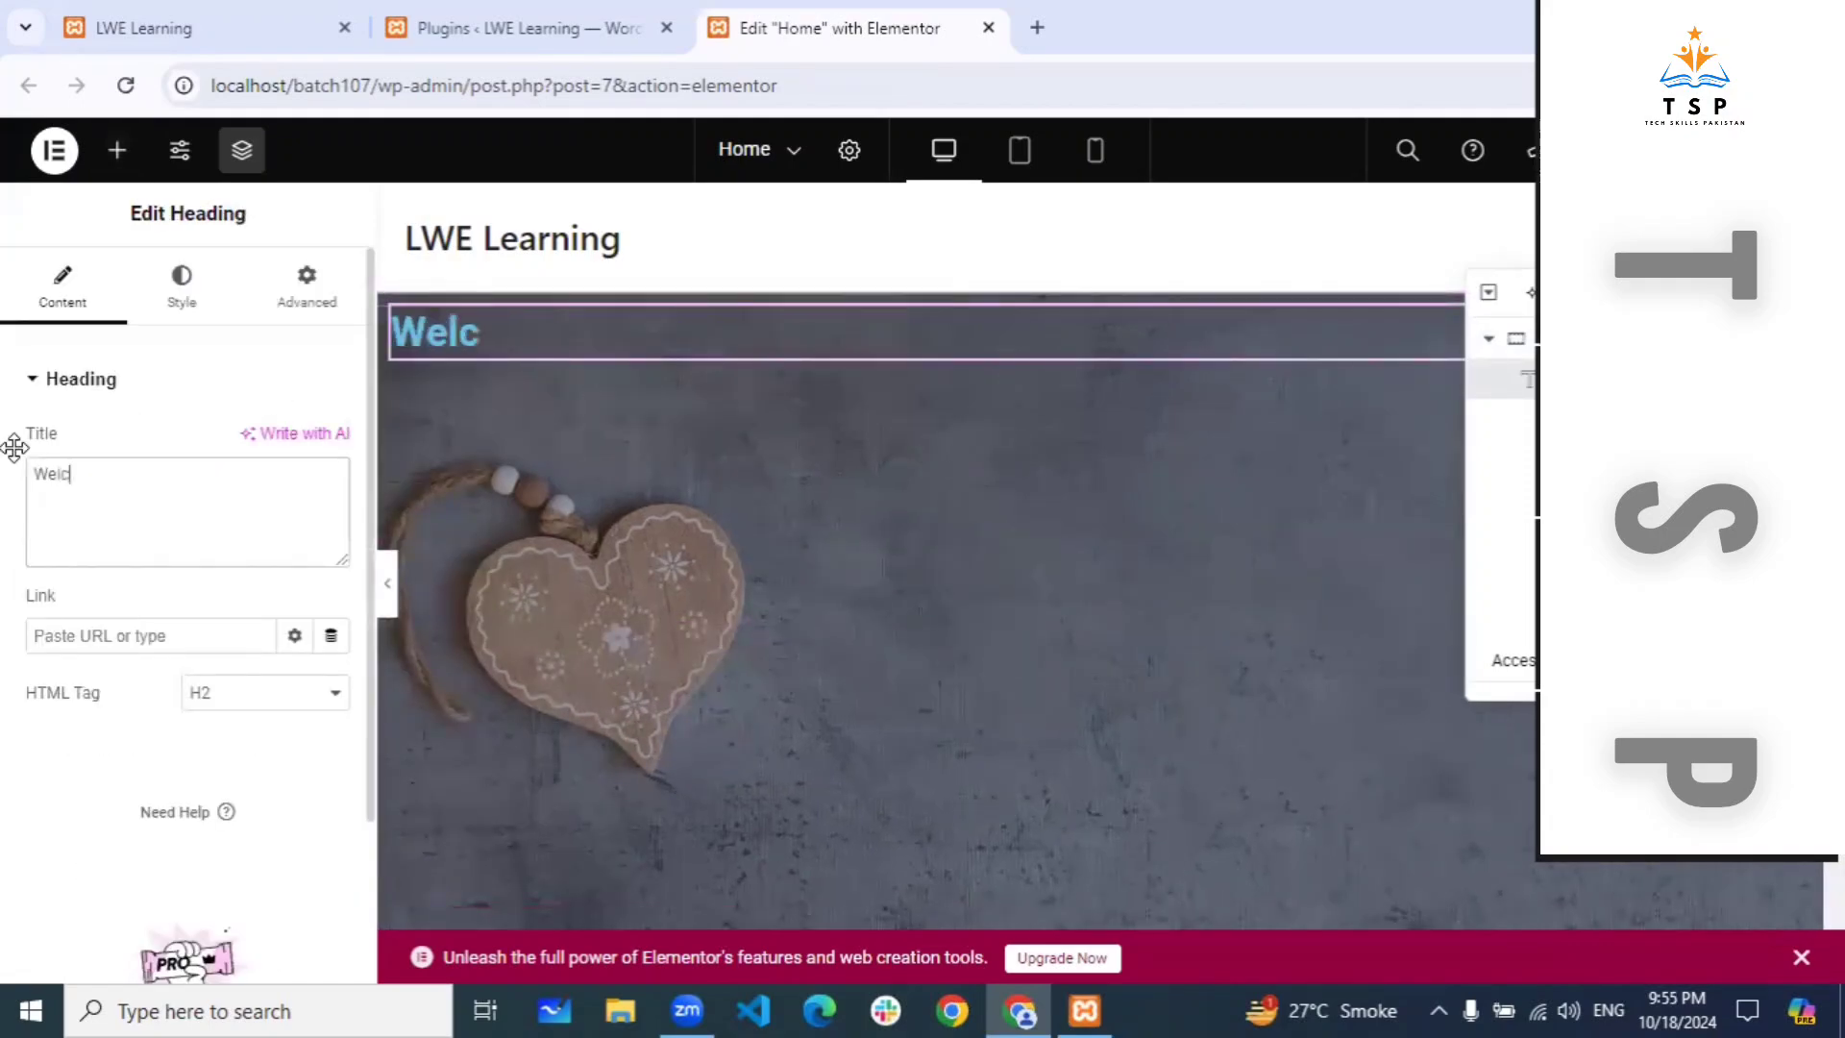
{"action": "type", "text": "ome to LWE"}
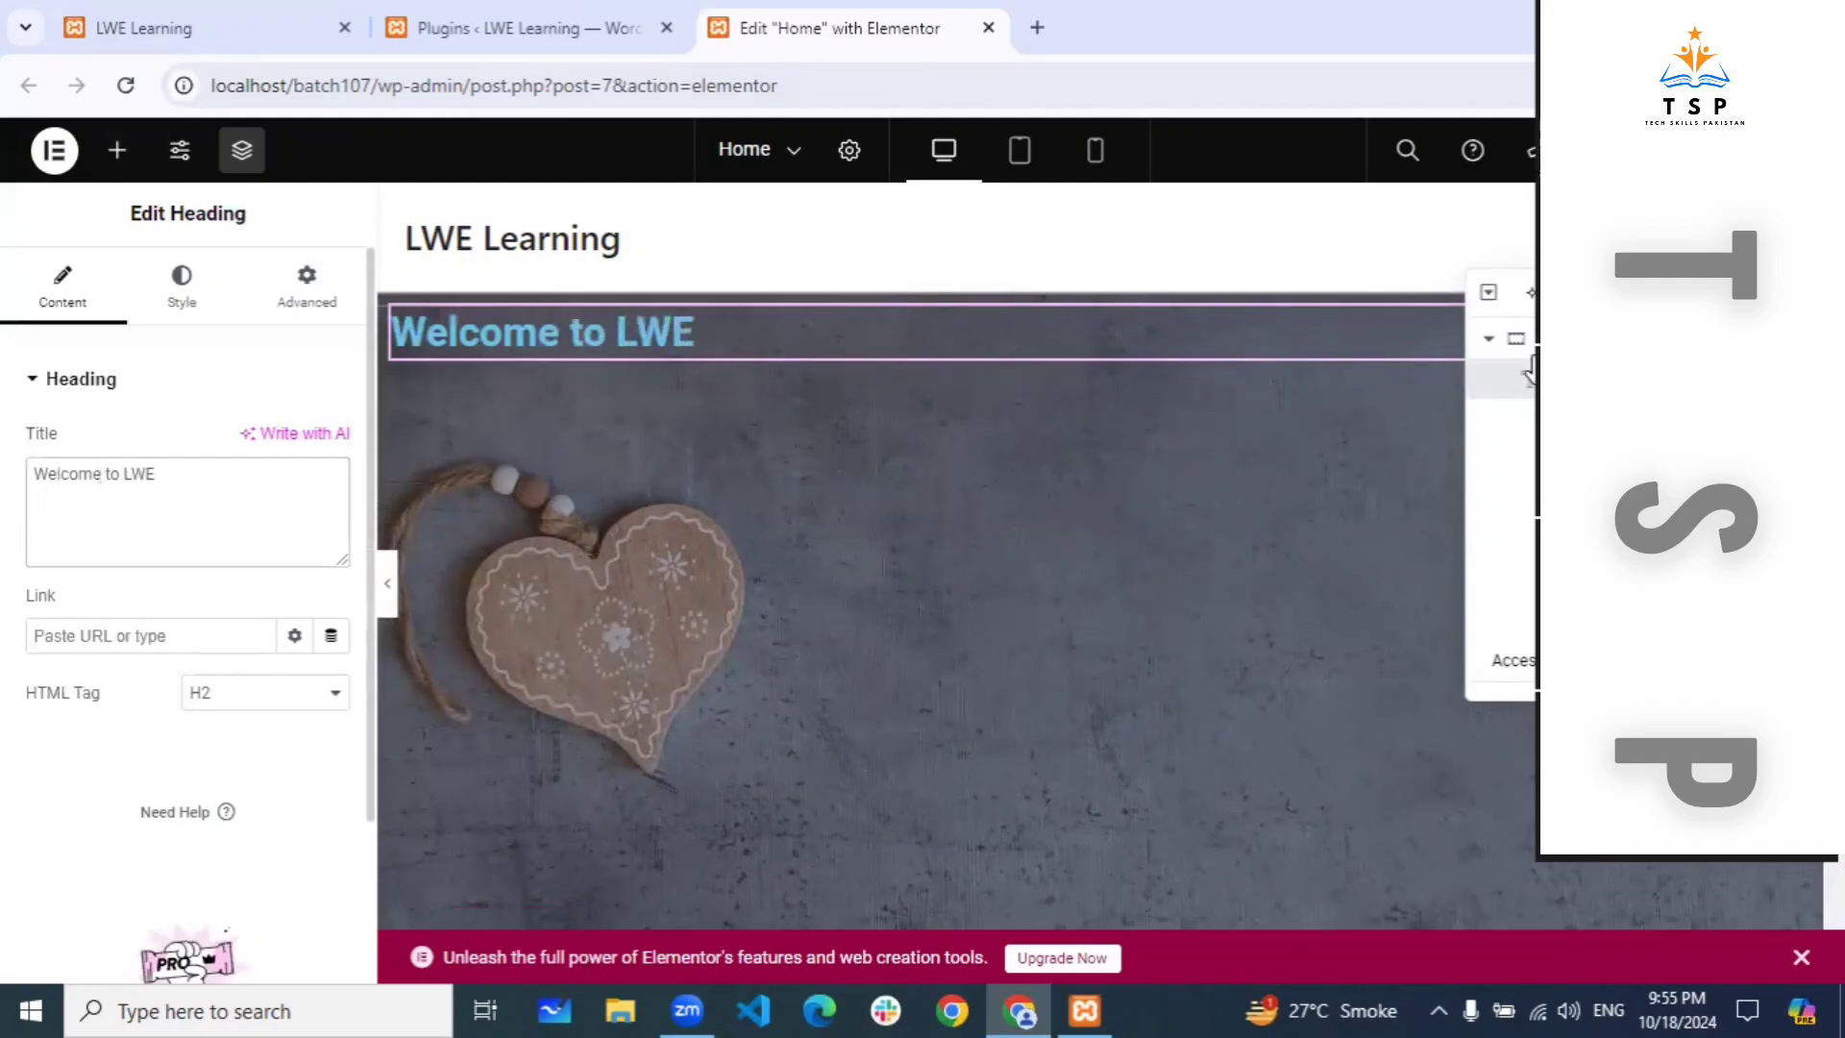
Collapse and re-expand the container in the structure tree, and set the heading's HTML tag to H3.
{"action": "left_click", "coordinate": [1489, 338]}
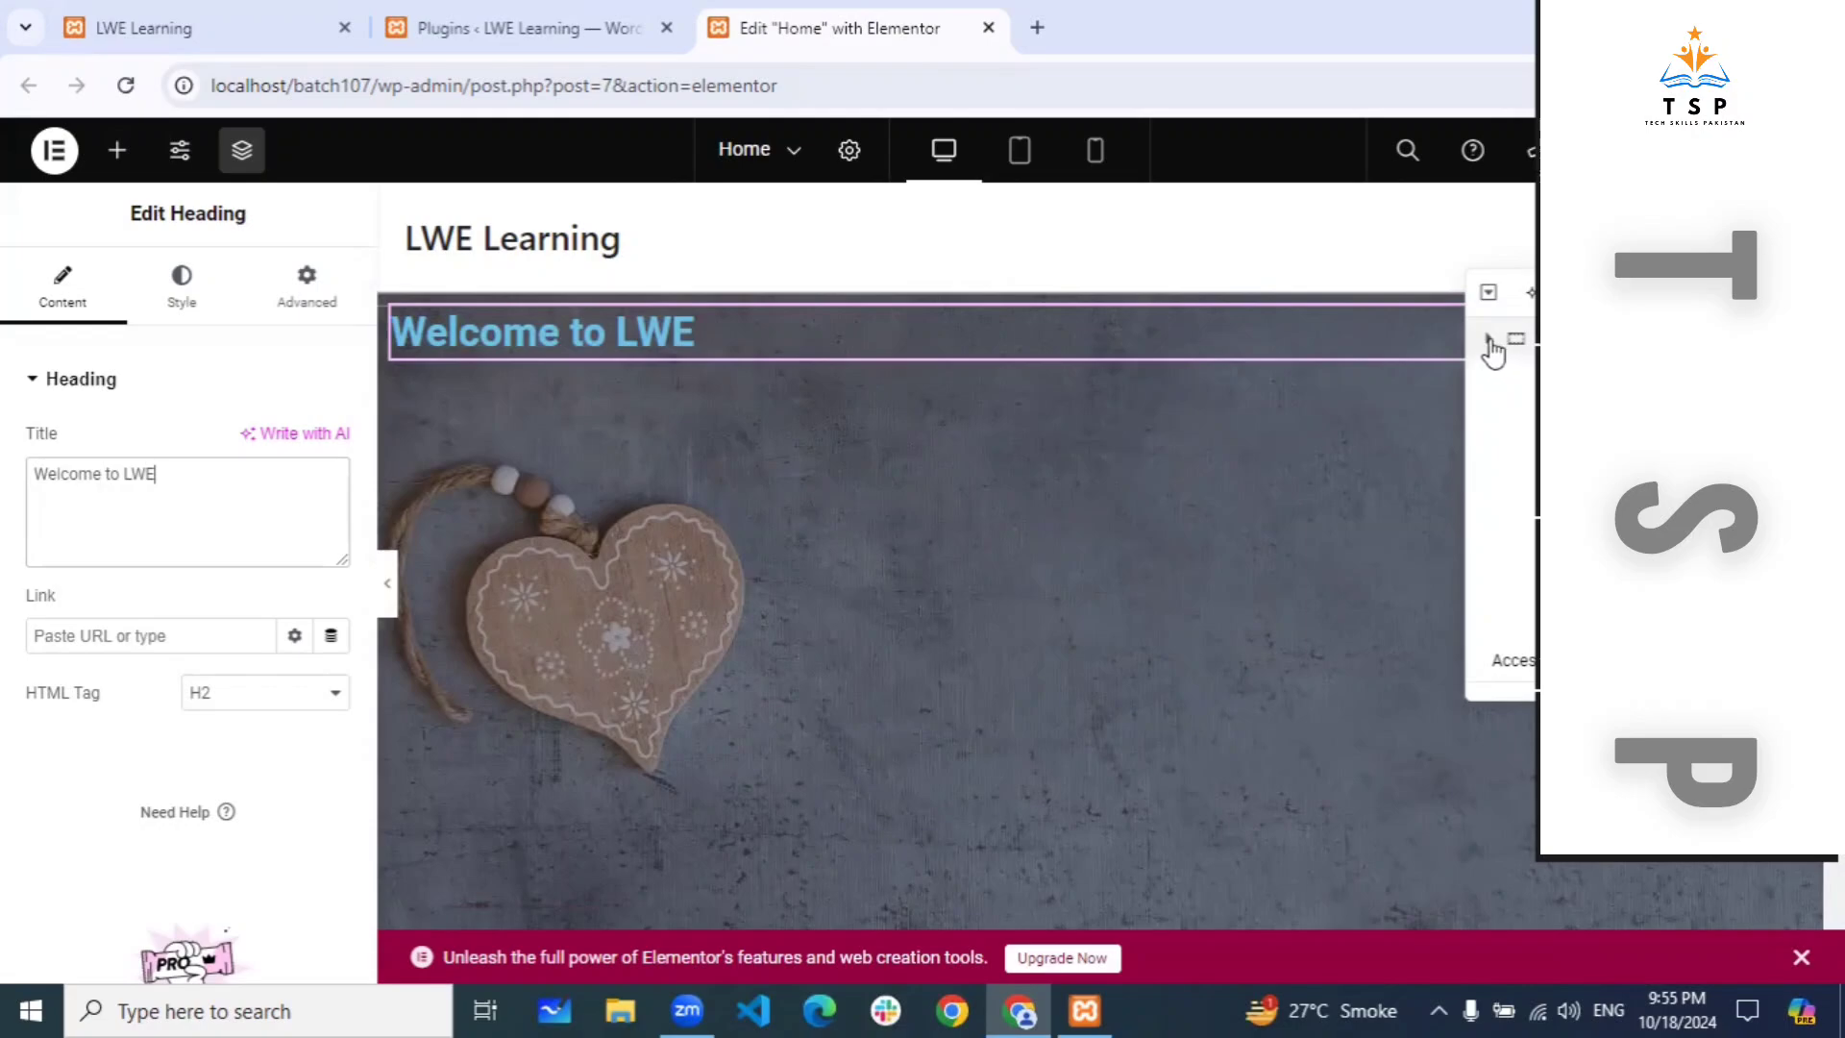
{"action": "left_click", "coordinate": [1489, 338]}
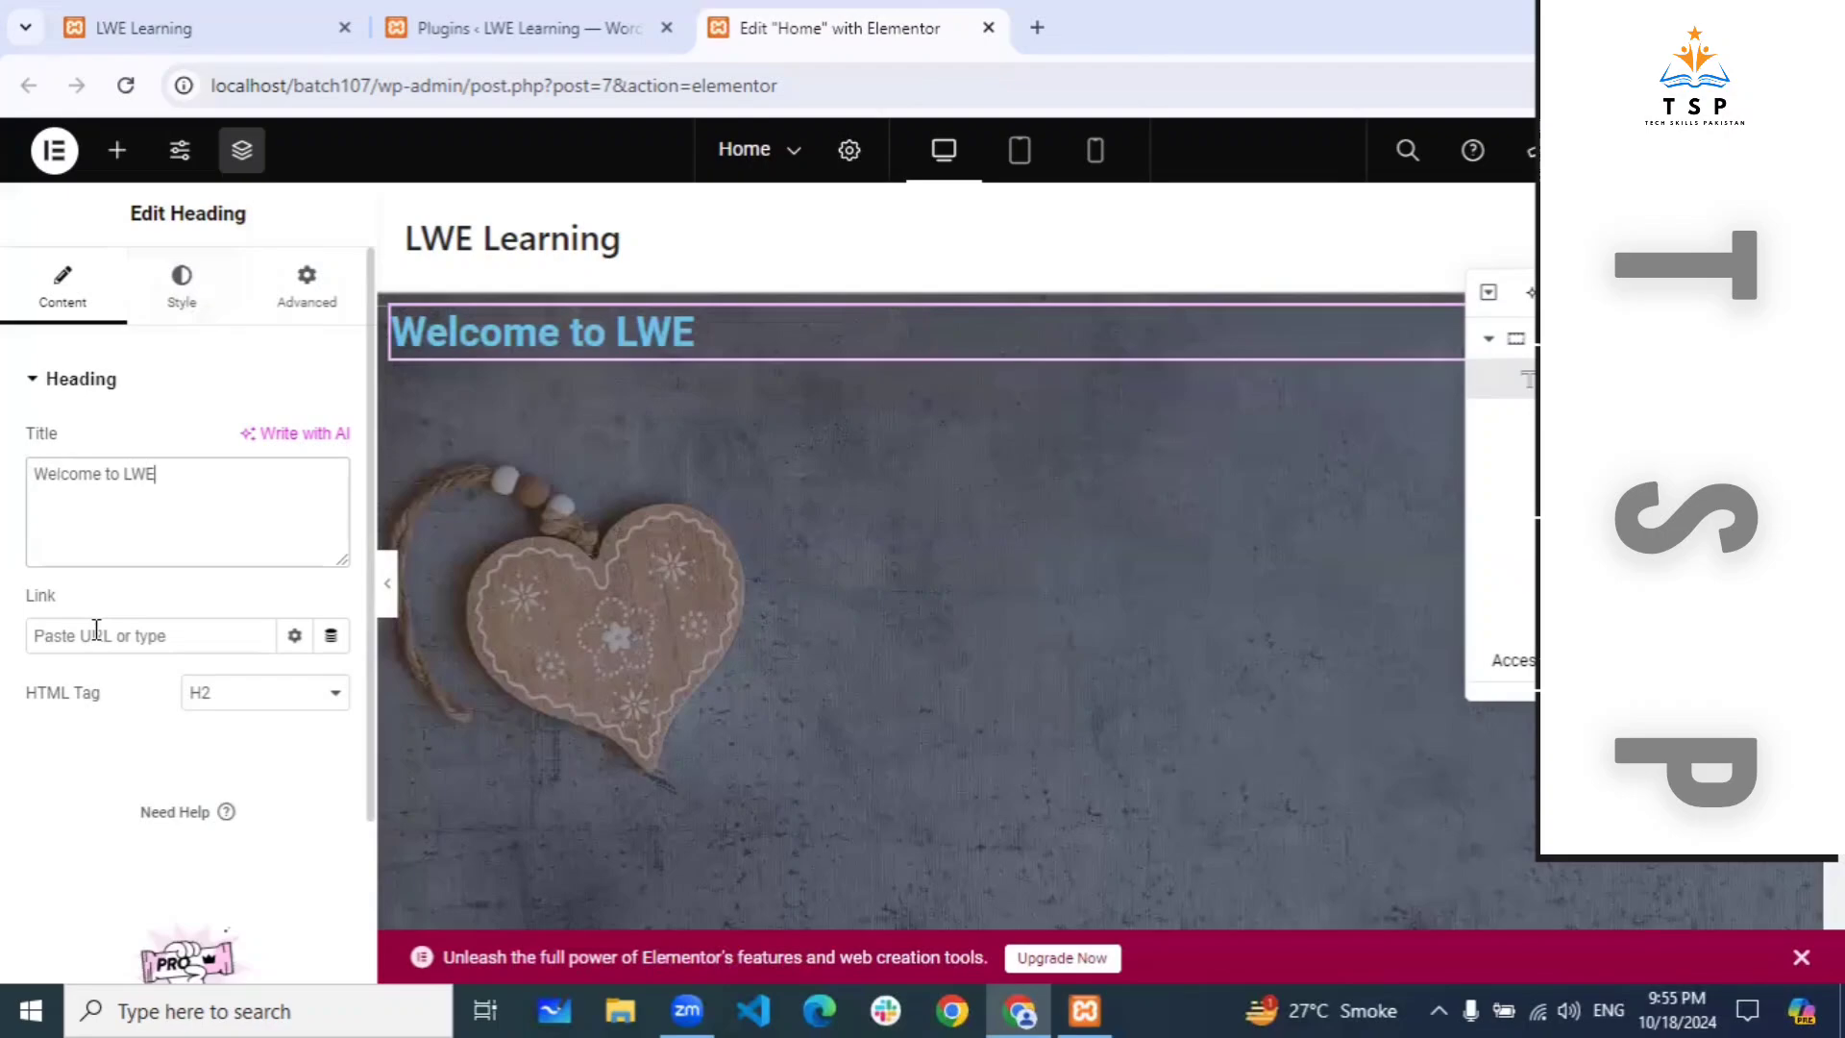
{"action": "left_click", "coordinate": [187, 692]}
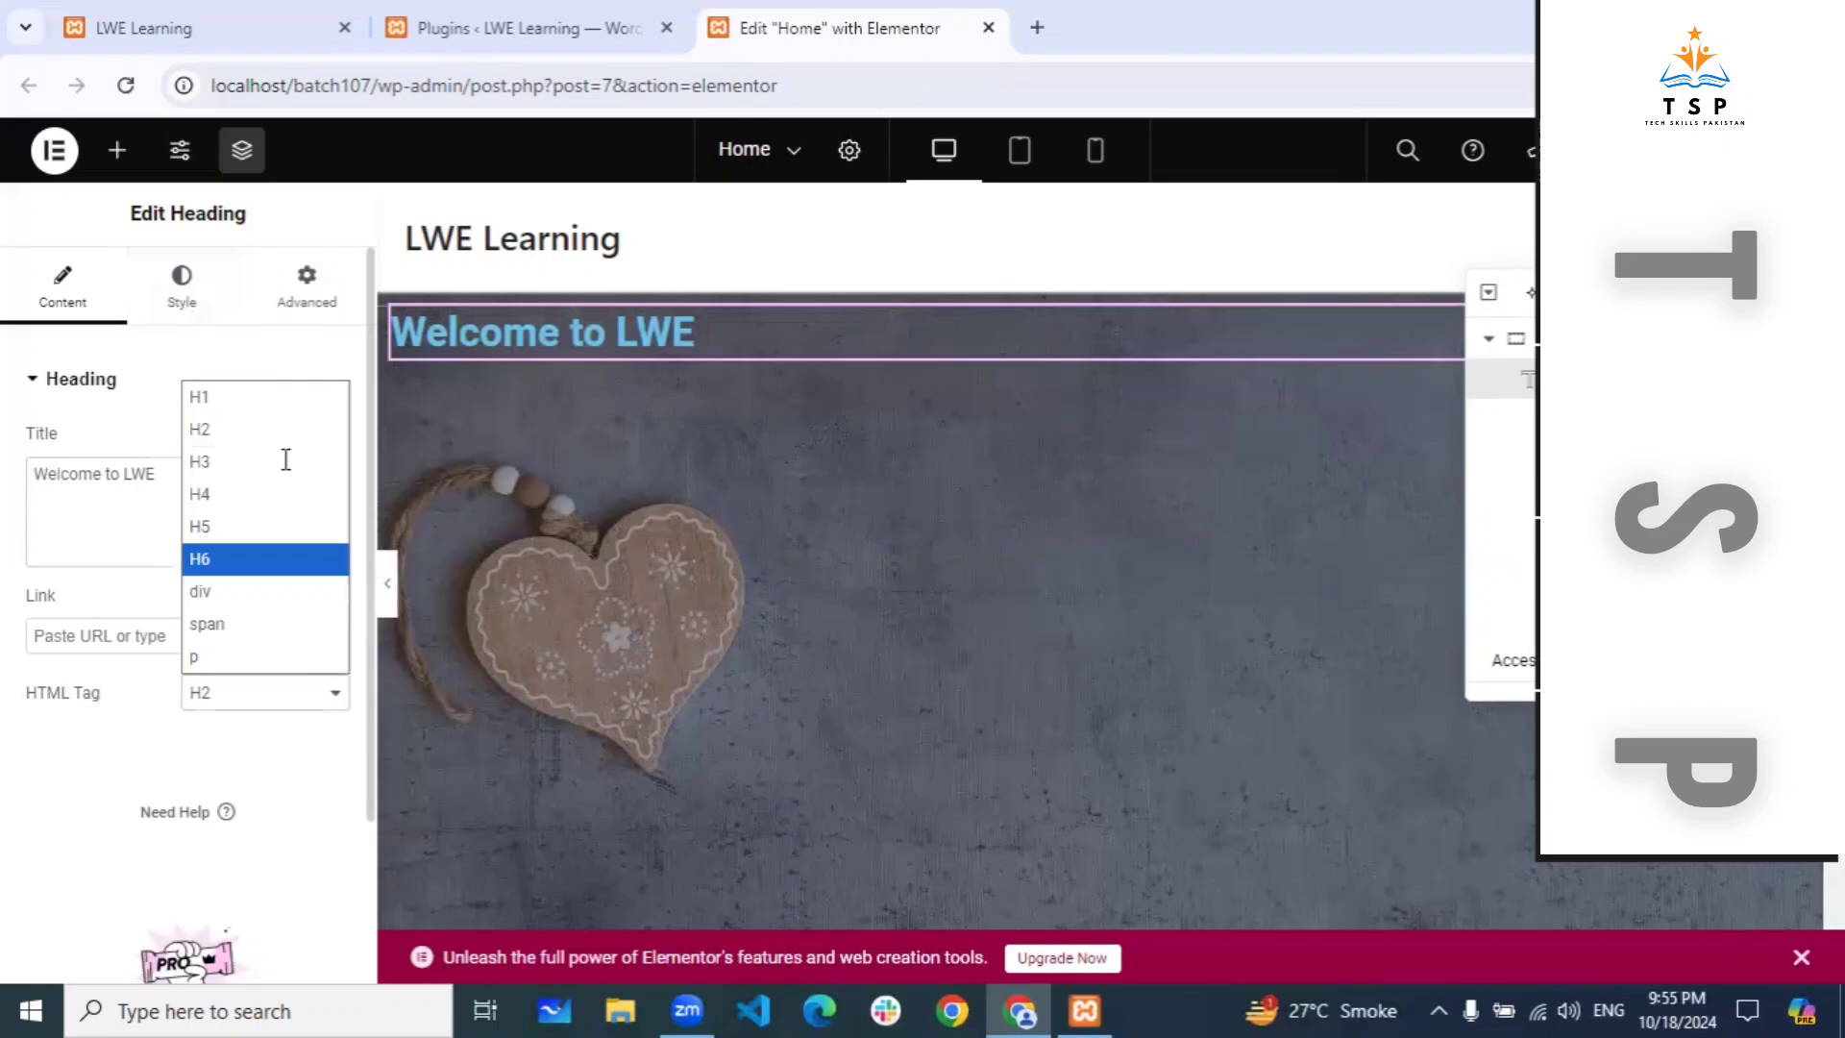
{"action": "left_click", "coordinate": [284, 462]}
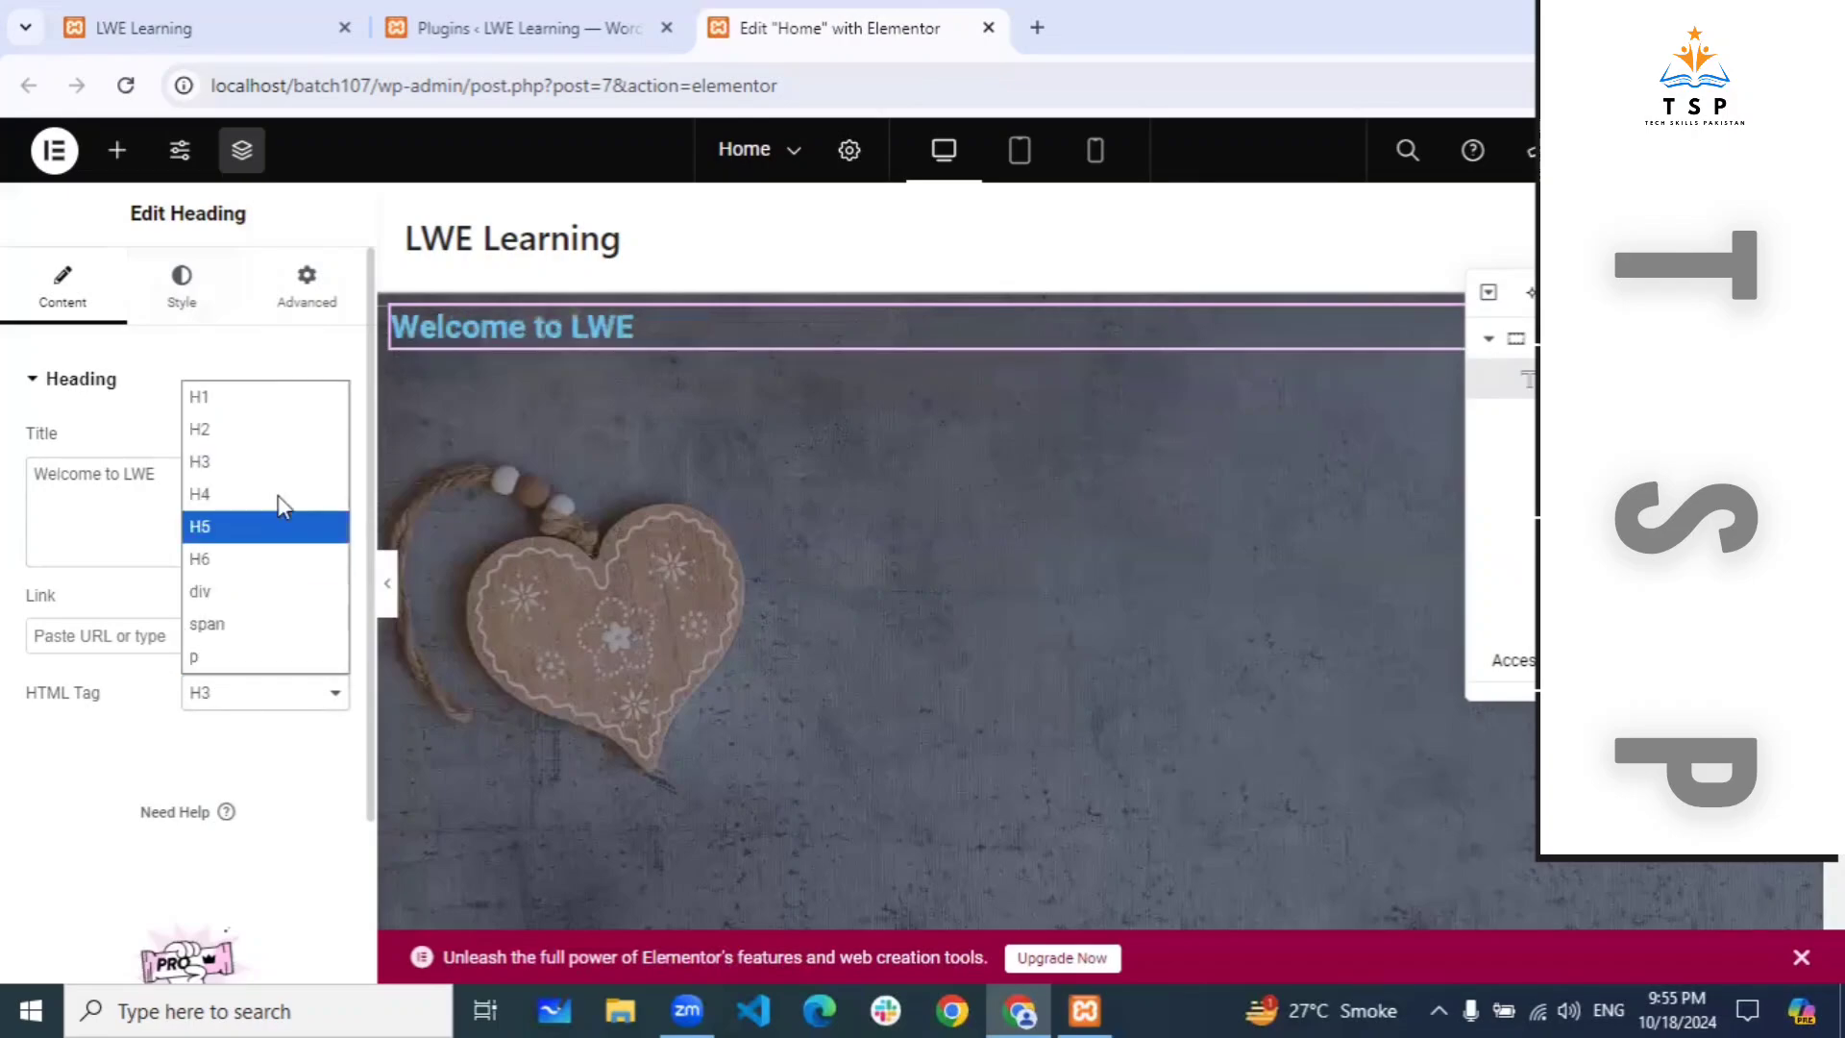
Set the "Welcome to LWE" heading's HTML tag to H2 and its alignment to Center.
{"action": "left_click", "coordinate": [276, 430]}
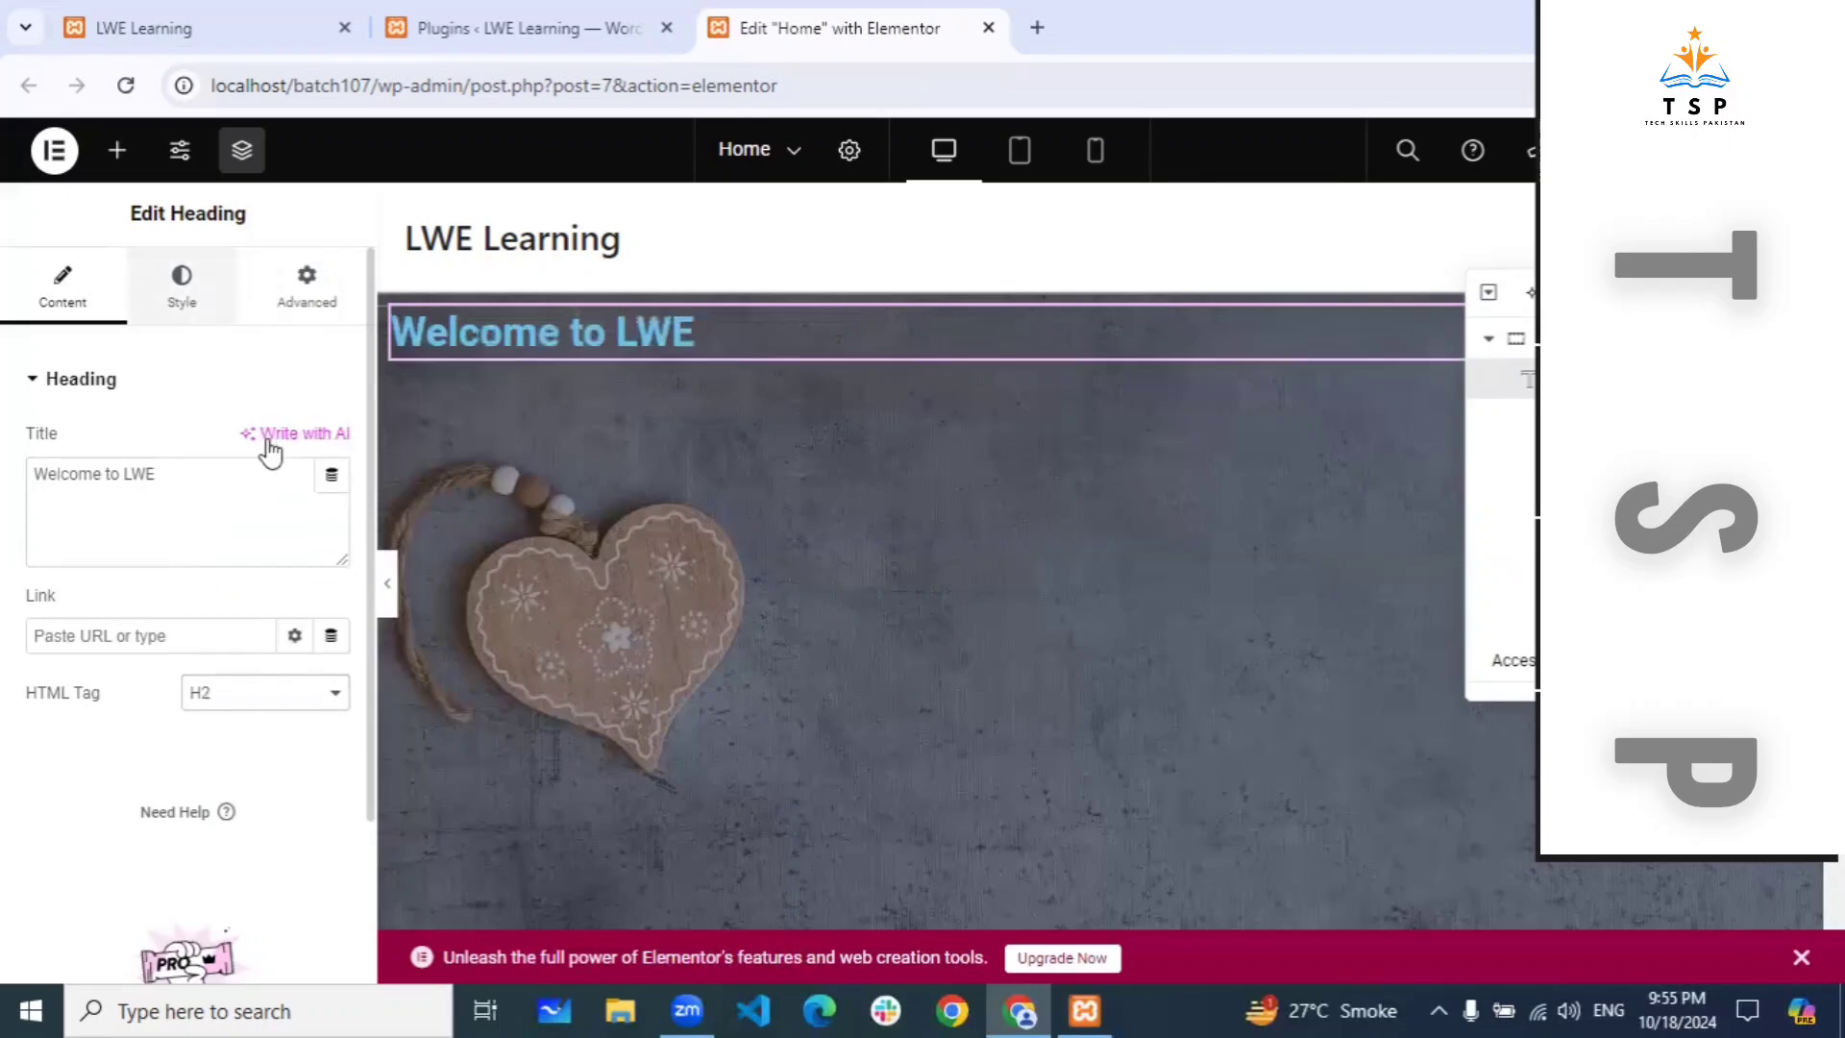
{"action": "left_click", "coordinate": [183, 286]}
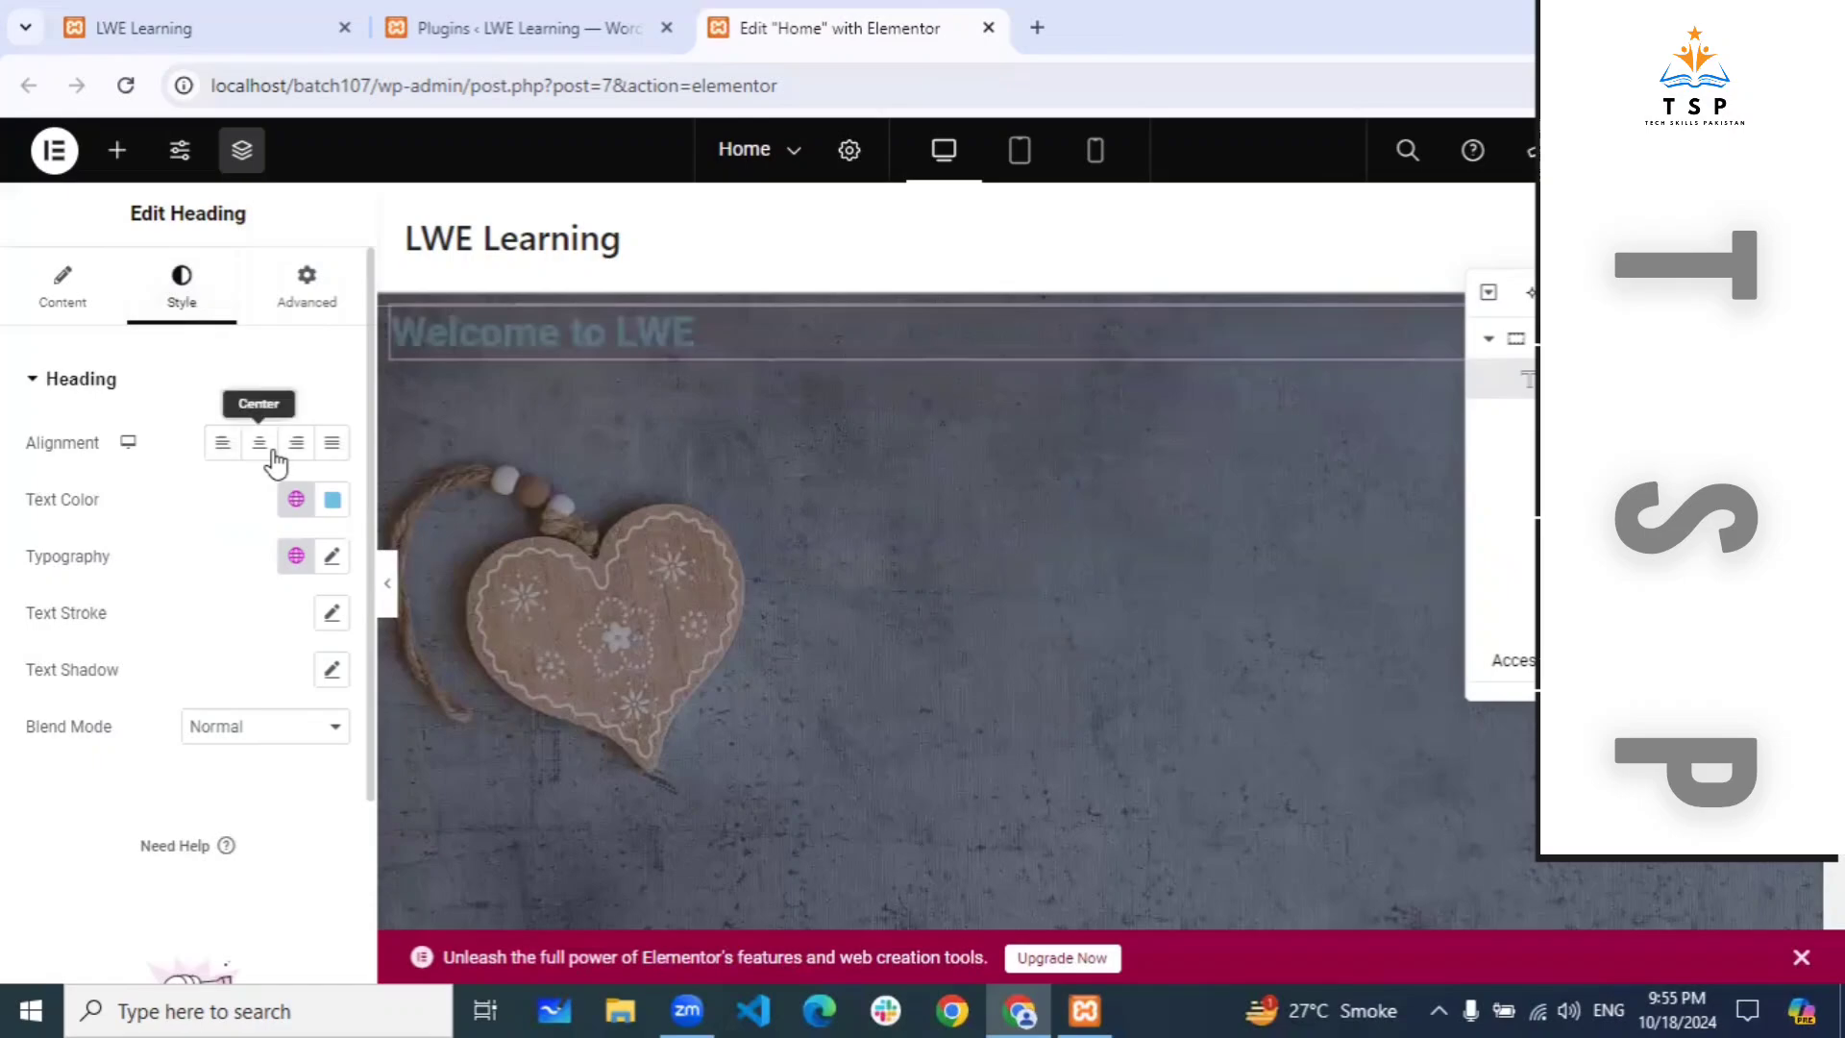
{"action": "left_click", "coordinate": [260, 444]}
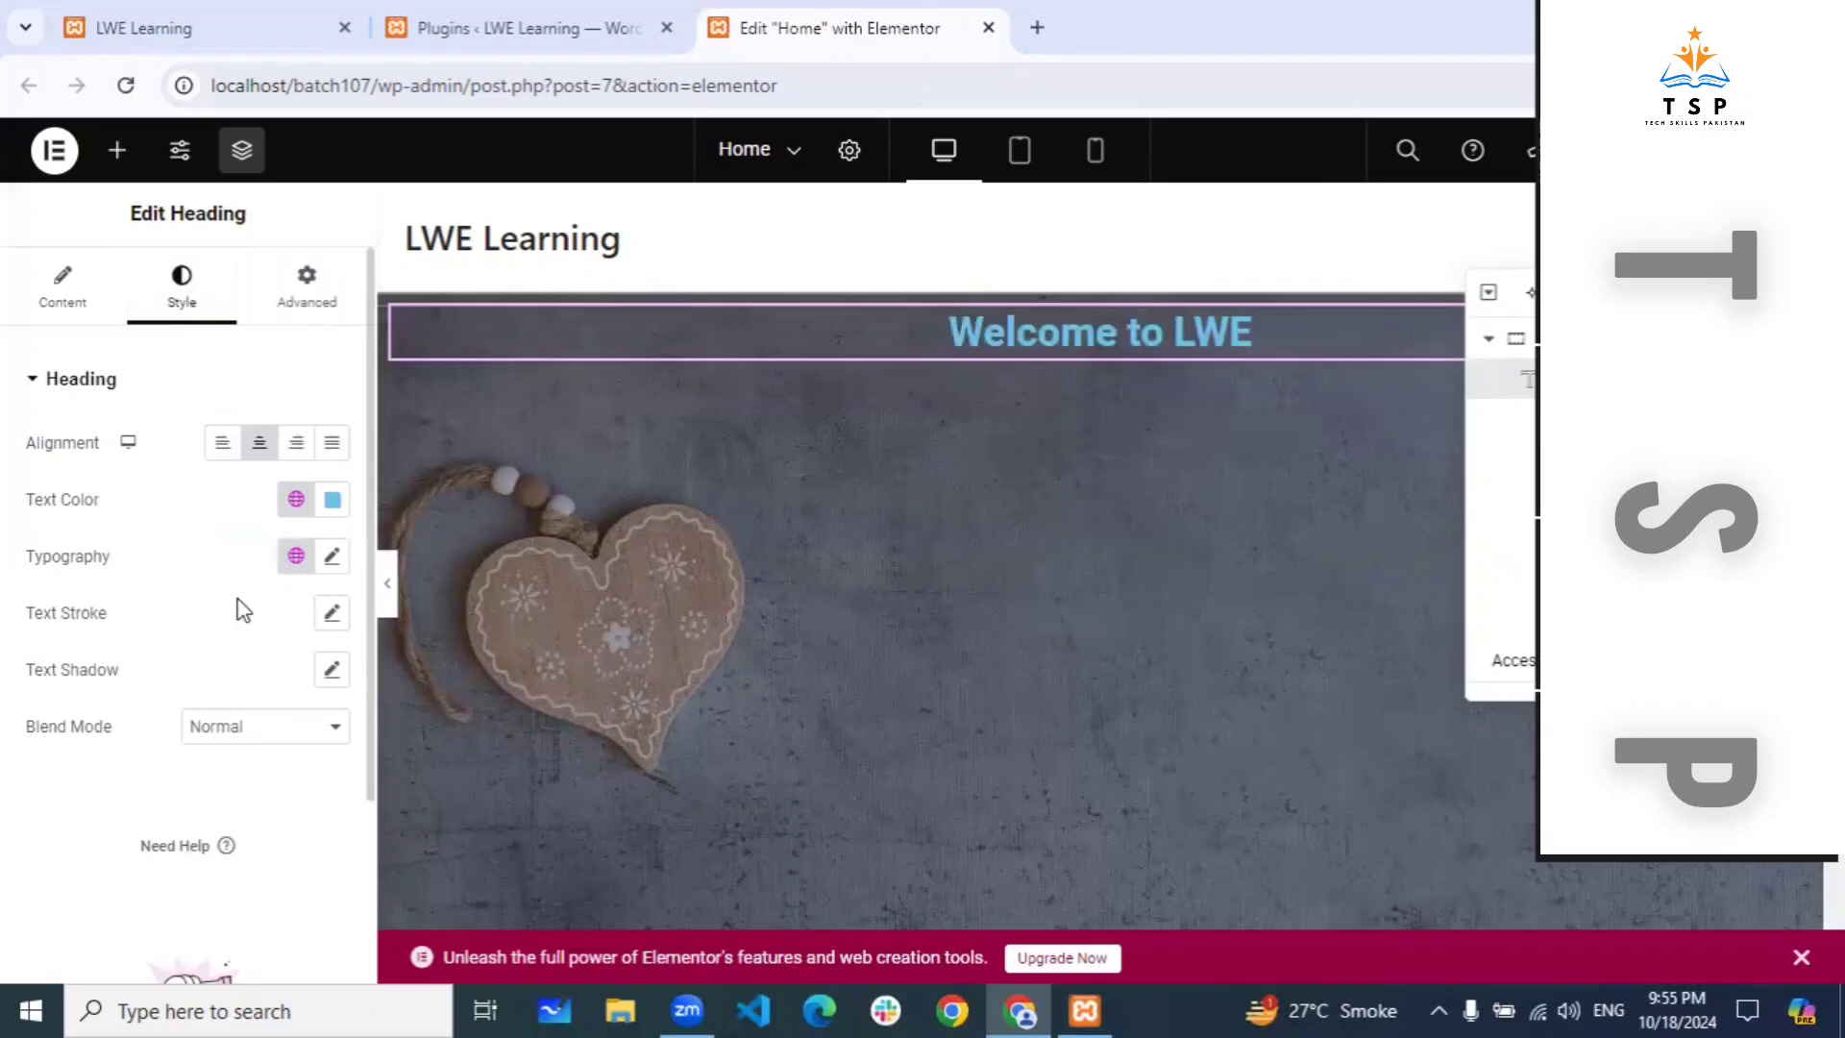
Change the heading's text color to white, then look through its typography options and close them.
{"action": "left_click", "coordinate": [296, 499]}
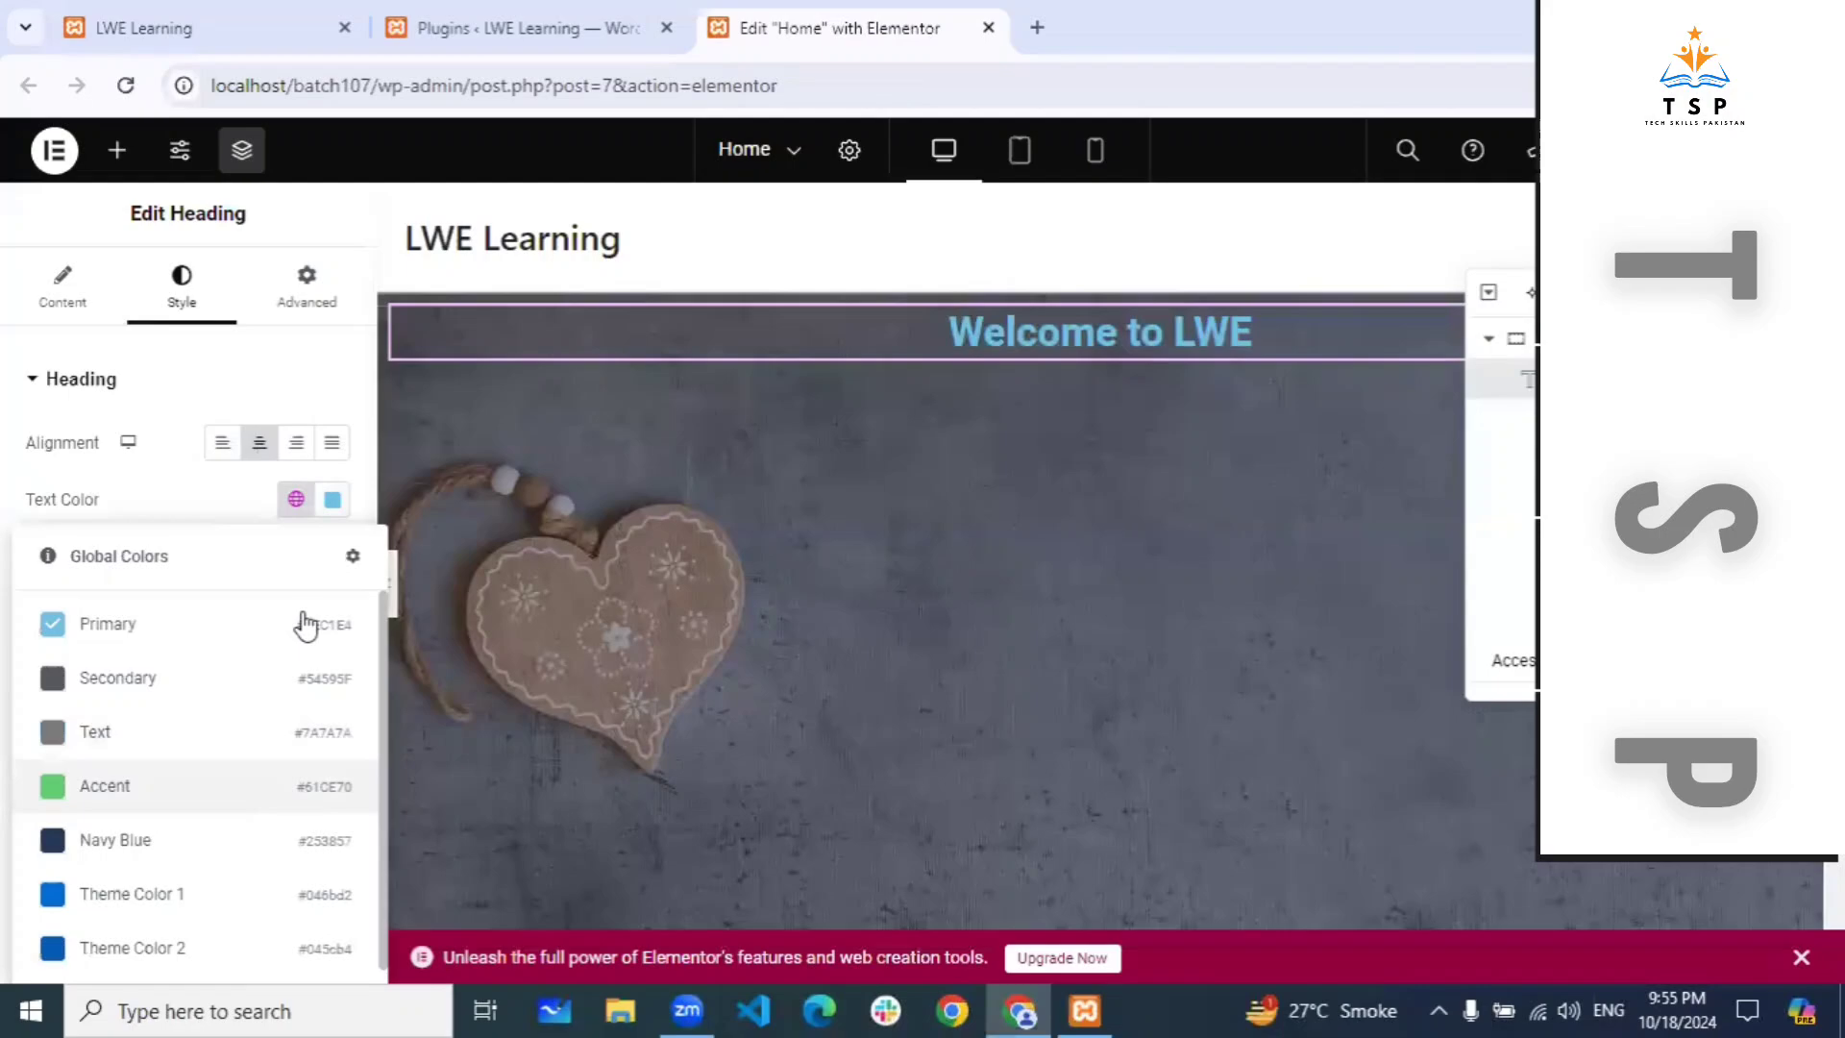
{"action": "scroll", "coordinate": [304, 625], "scroll_direction": "down", "scroll_amount": 3}
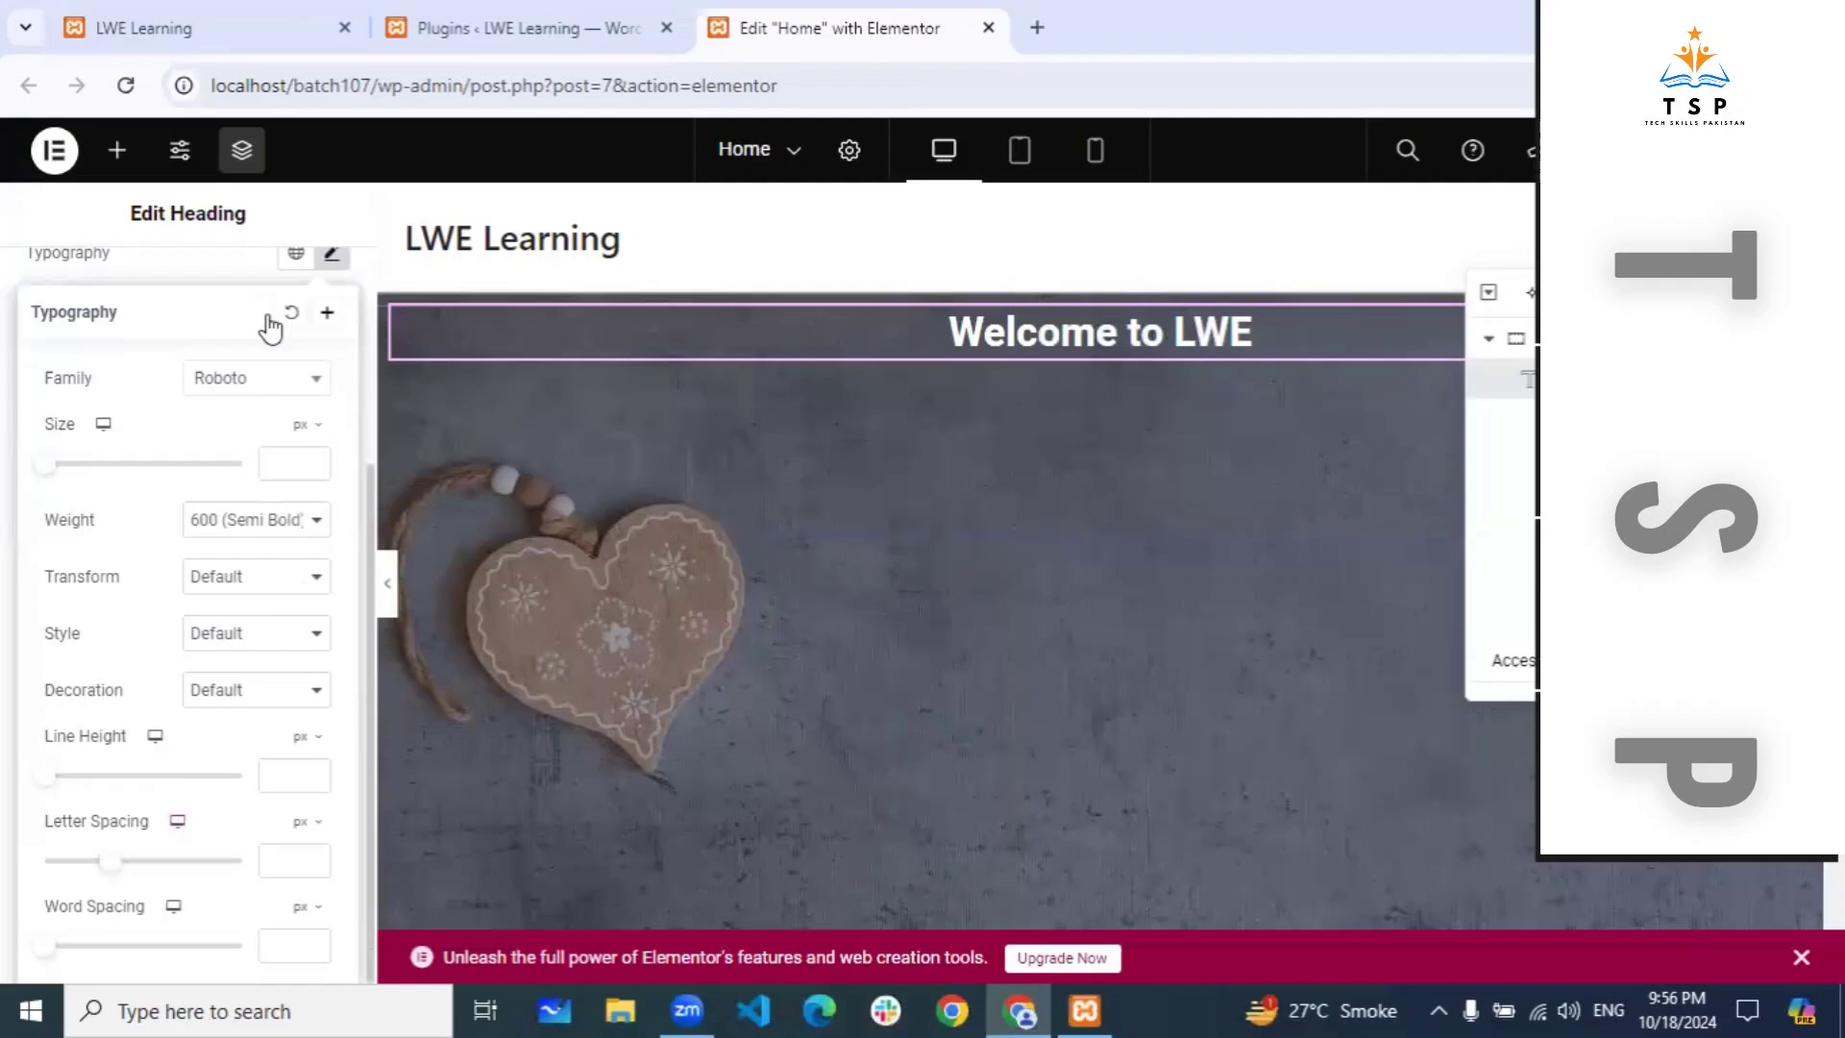
{"action": "left_click", "coordinate": [64, 319]}
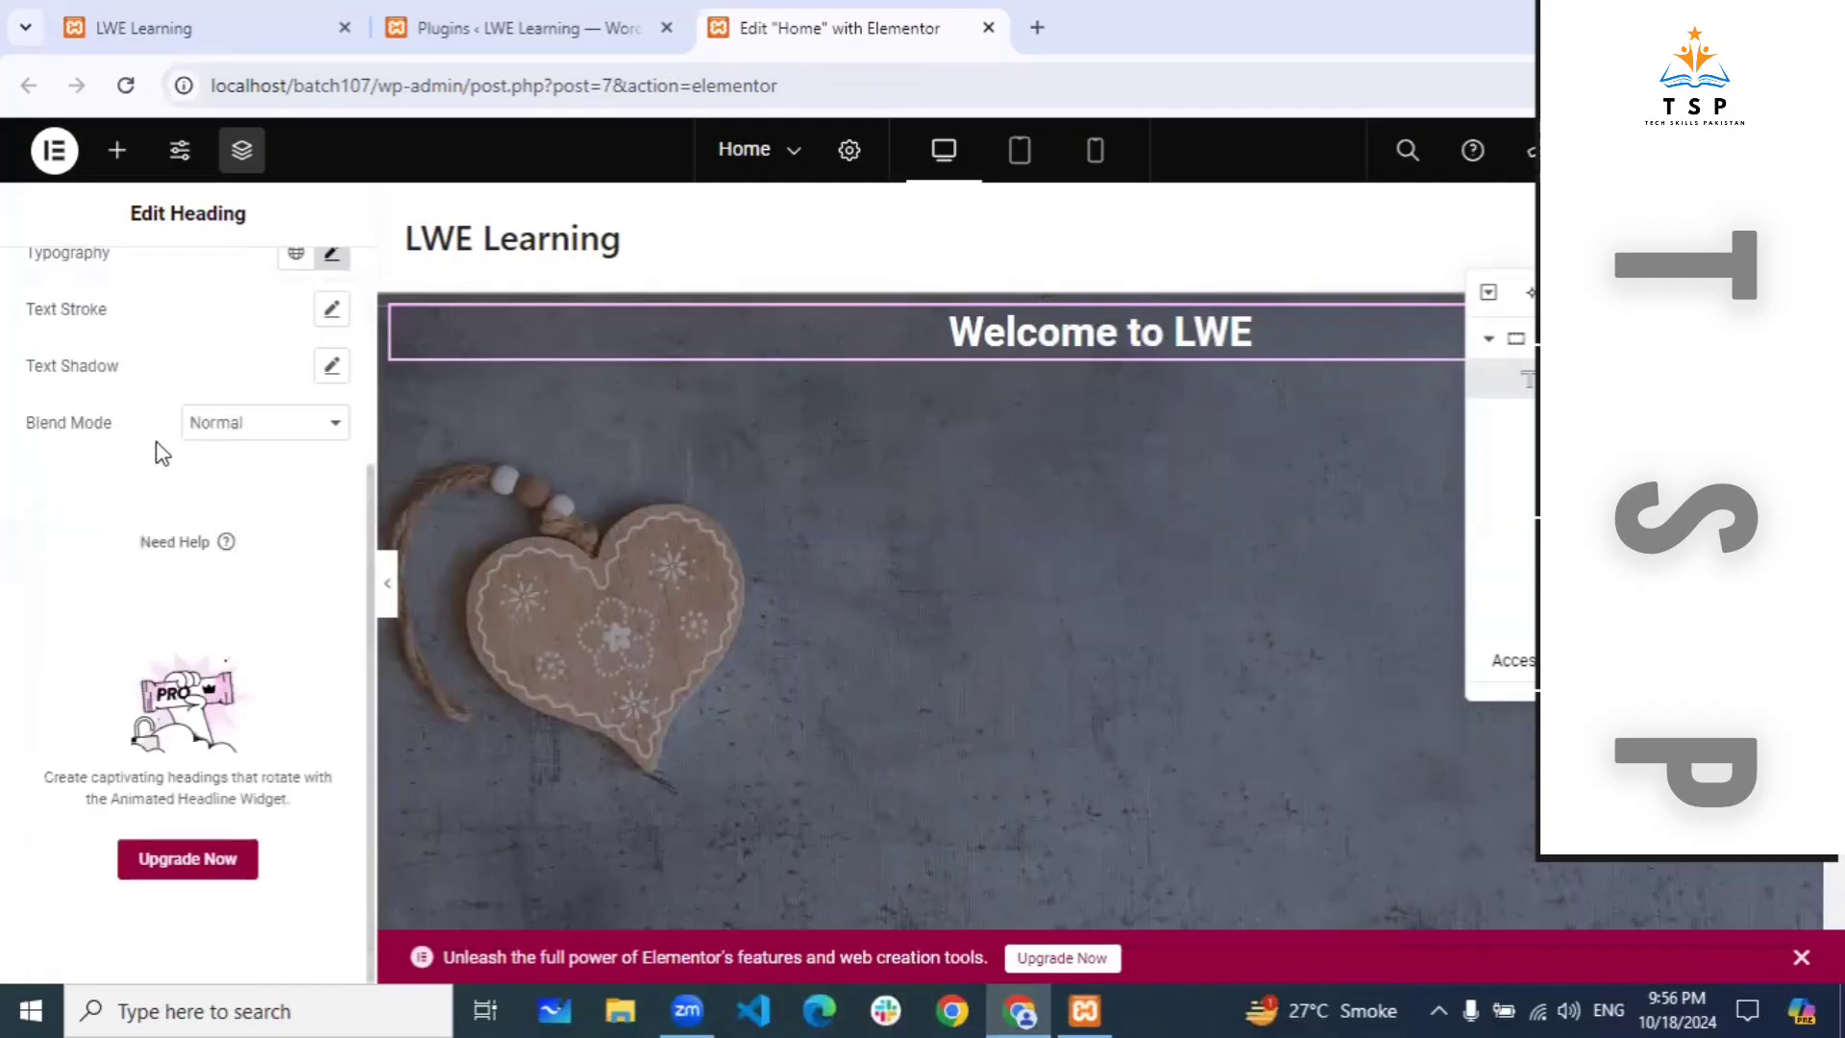